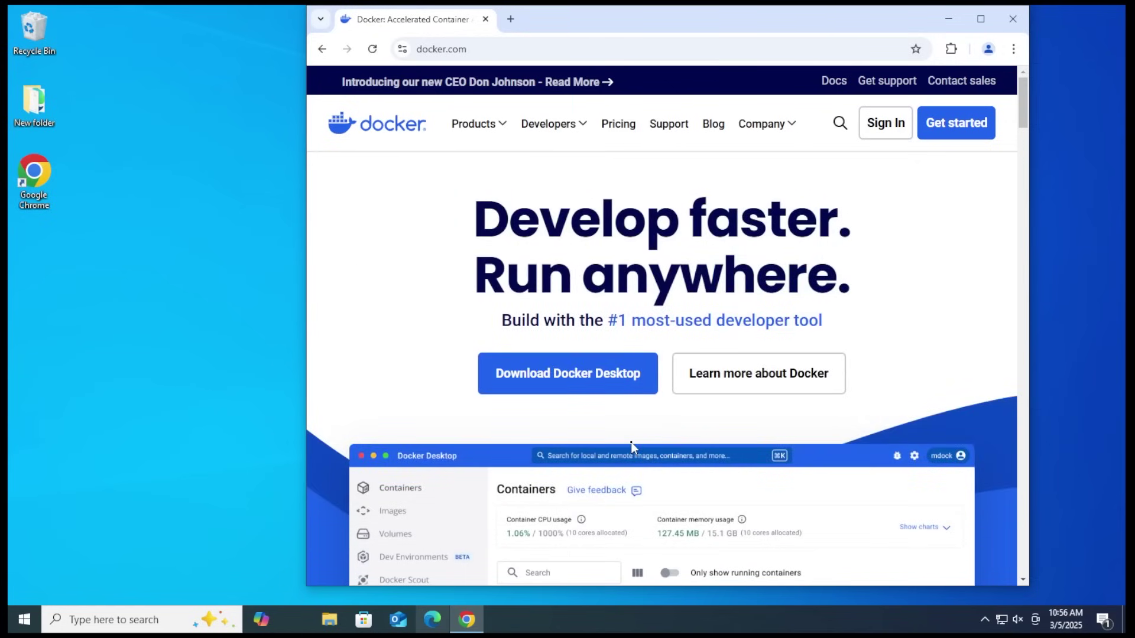
Download the Docker Desktop installer for Windows AMD64 from docker.com.
{"action": "scroll", "coordinate": [534, 235], "scroll_direction": "down", "scroll_amount": 2}
{"action": "mouse_move", "coordinate": [534, 235]}
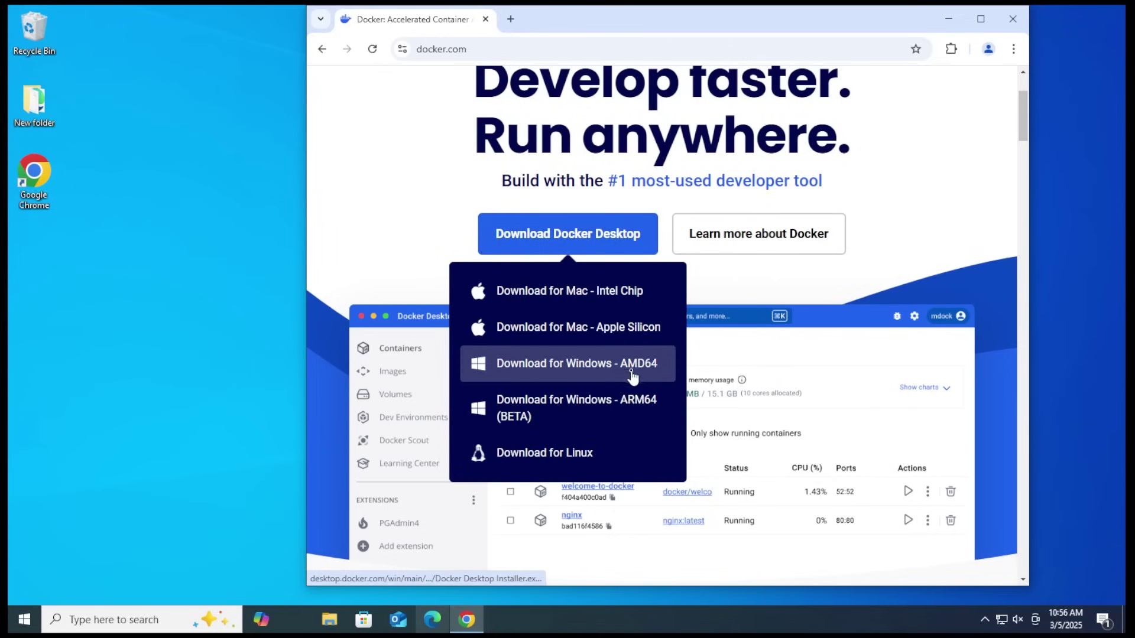
{"action": "left_click", "coordinate": [566, 373]}
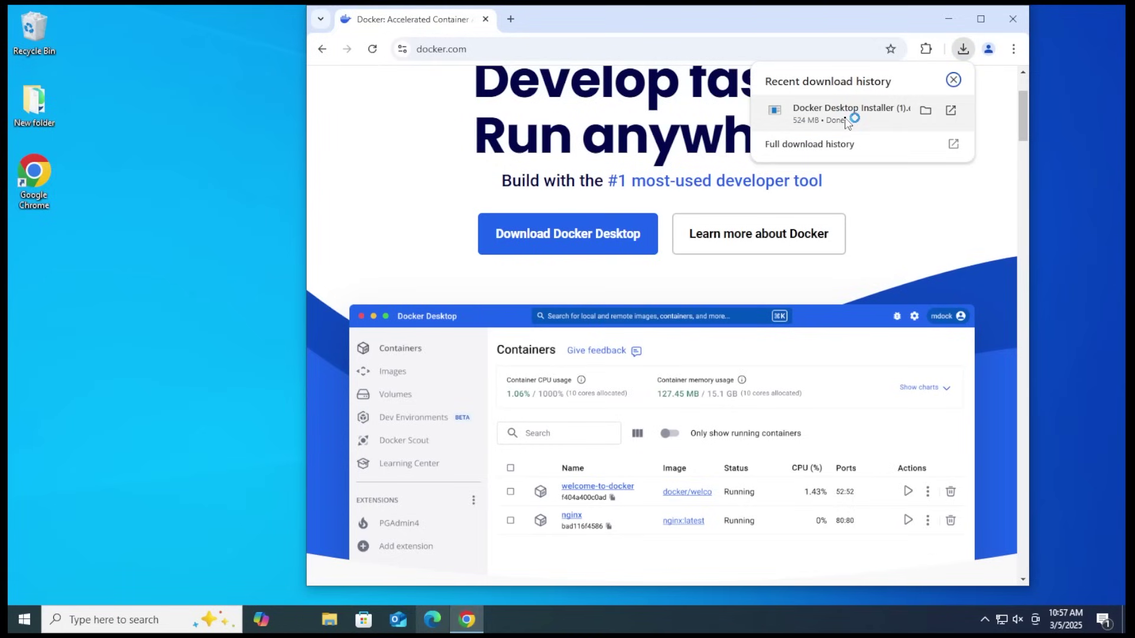
Run the downloaded installer and install Docker Desktop 4.38.0 with its default configuration.
{"action": "left_click", "coordinate": [948, 19]}
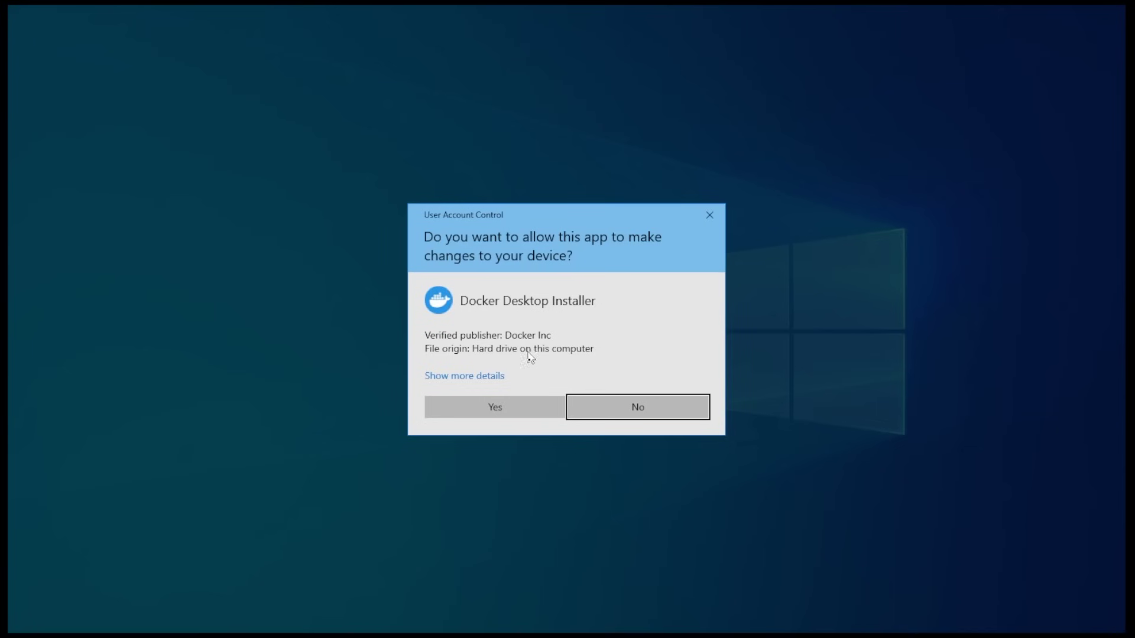
{"action": "left_click", "coordinate": [505, 413]}
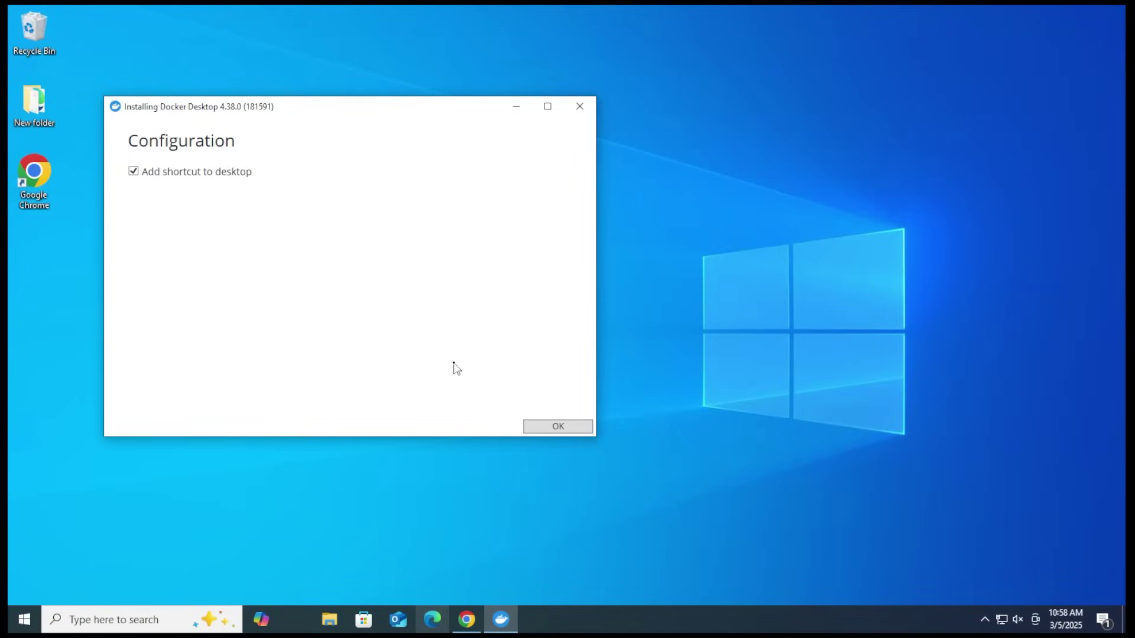
{"action": "left_click", "coordinate": [570, 427]}
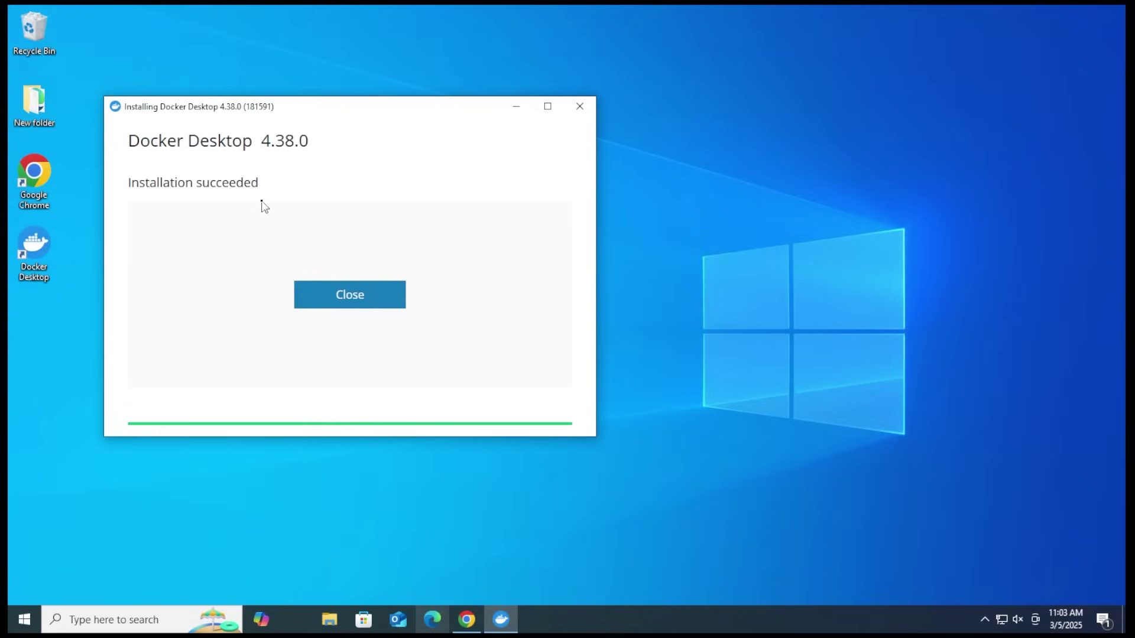
{"action": "left_click", "coordinate": [367, 281]}
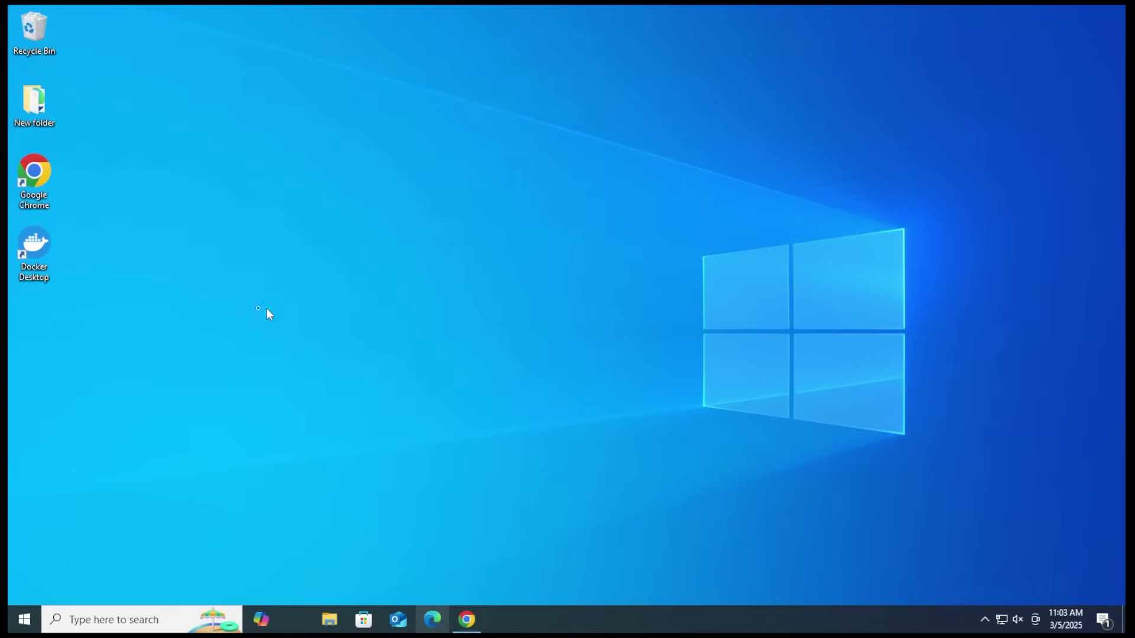
Launch Docker Desktop, accept the subscription service agreement, and choose the recommended settings.
{"action": "double_click", "coordinate": [43, 243]}
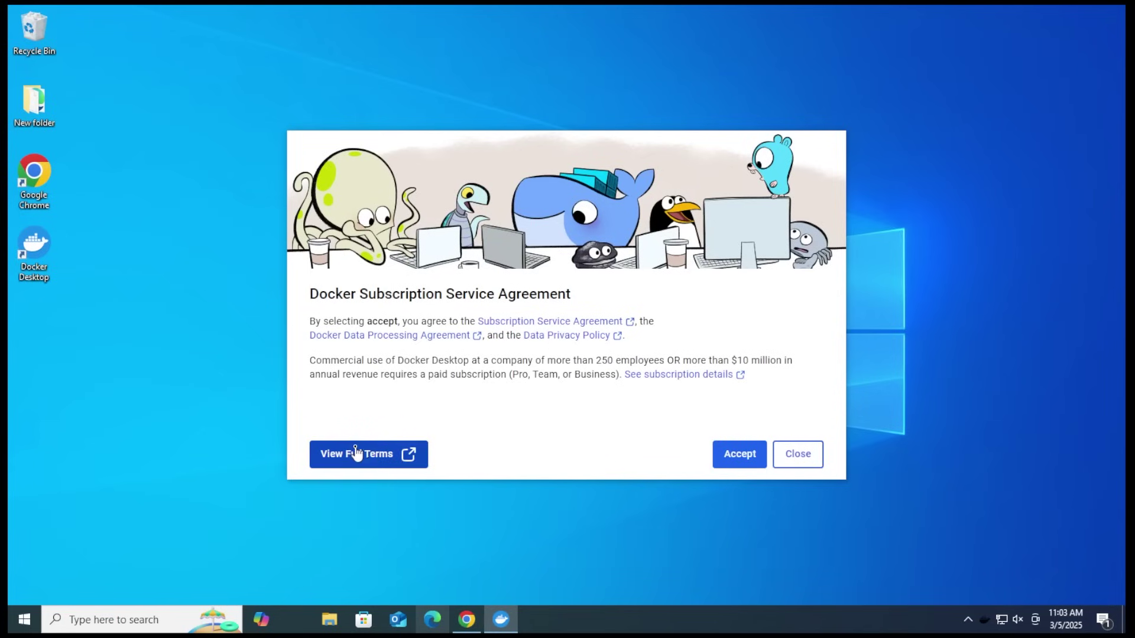
{"action": "left_click", "coordinate": [749, 456]}
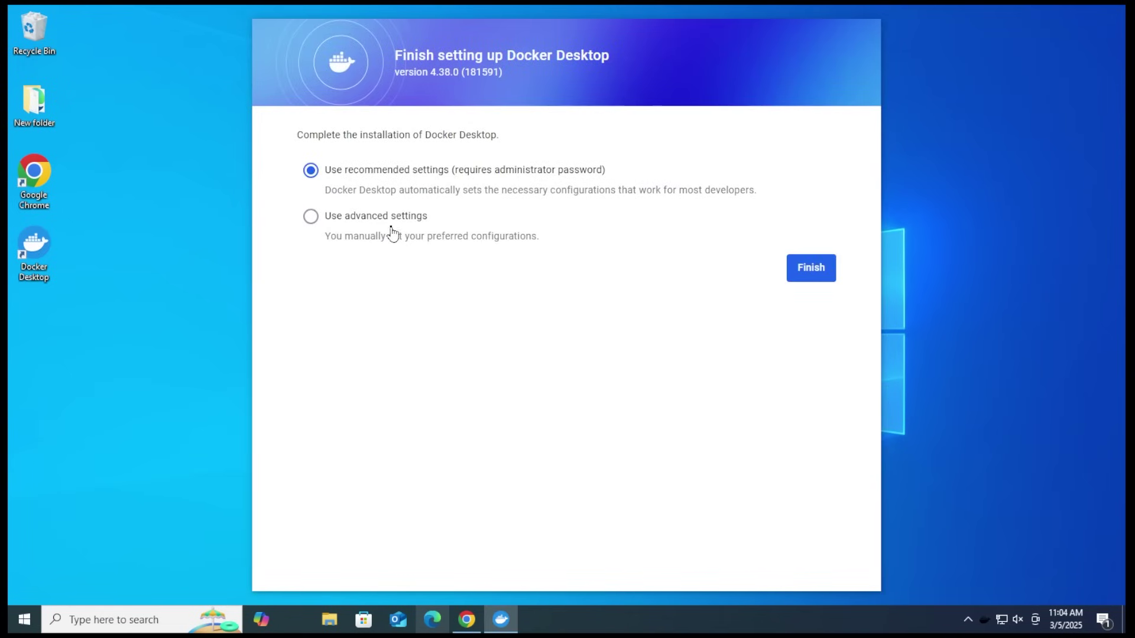
{"action": "left_click", "coordinate": [356, 223]}
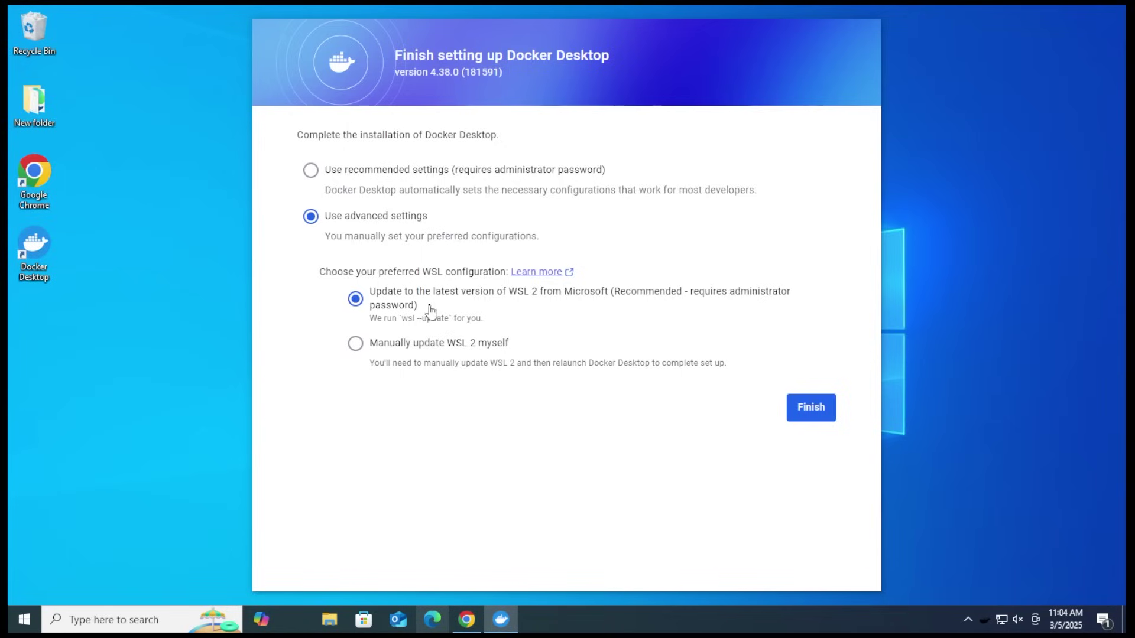
{"action": "key", "text": "Up"}
Finish setup, approve the privileged helper, and begin signing in with the work email.
{"action": "left_click", "coordinate": [809, 268]}
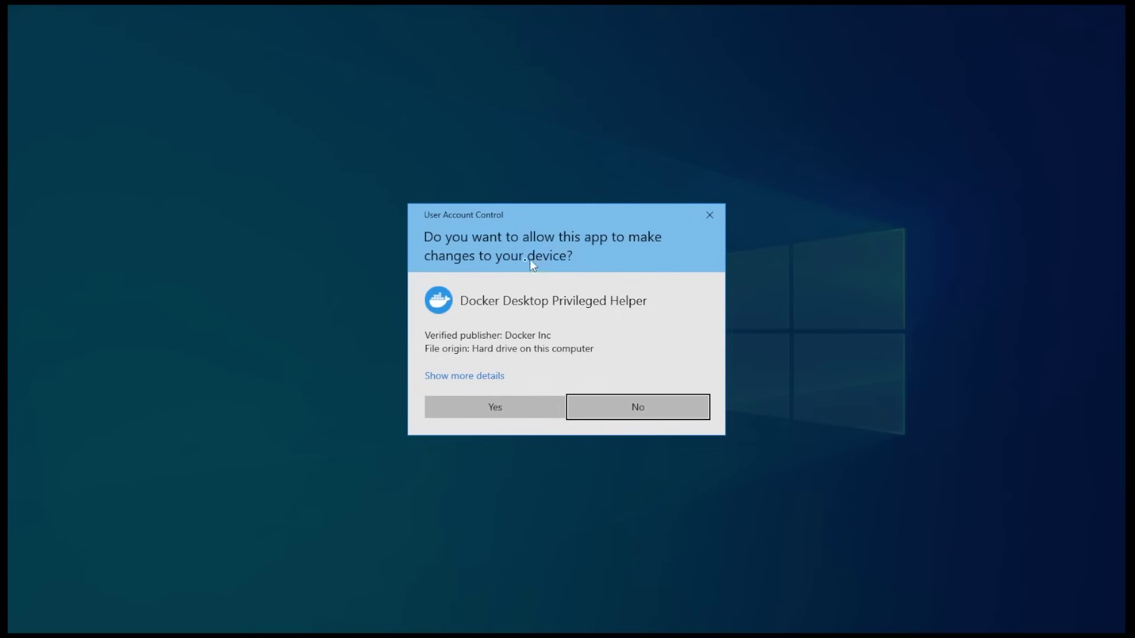
{"action": "left_click", "coordinate": [510, 414]}
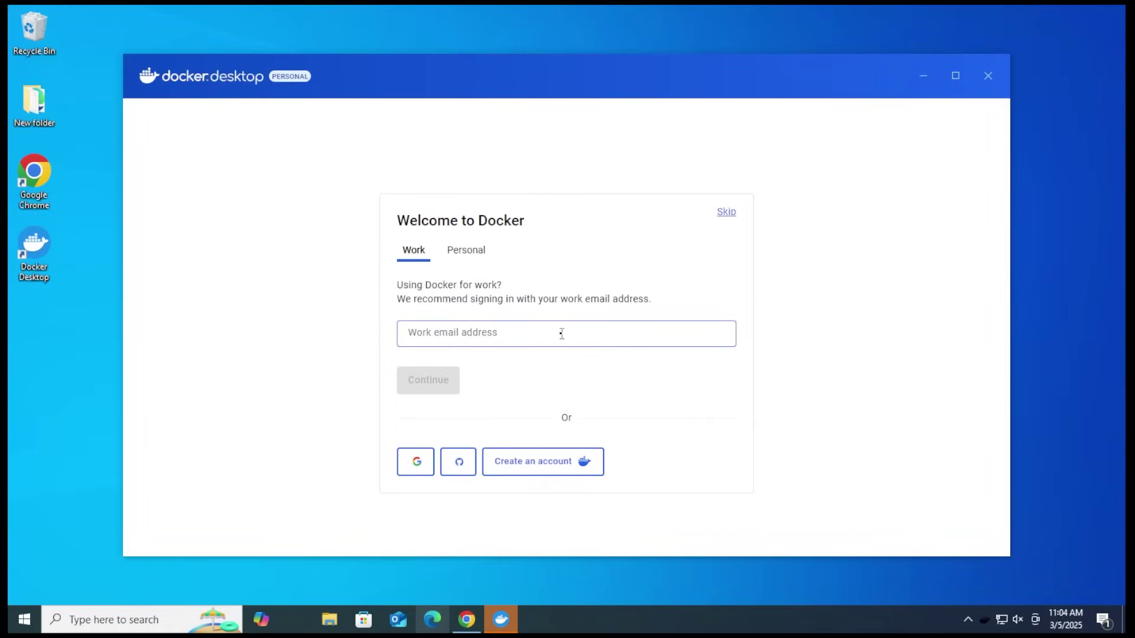
{"action": "left_click", "coordinate": [433, 332]}
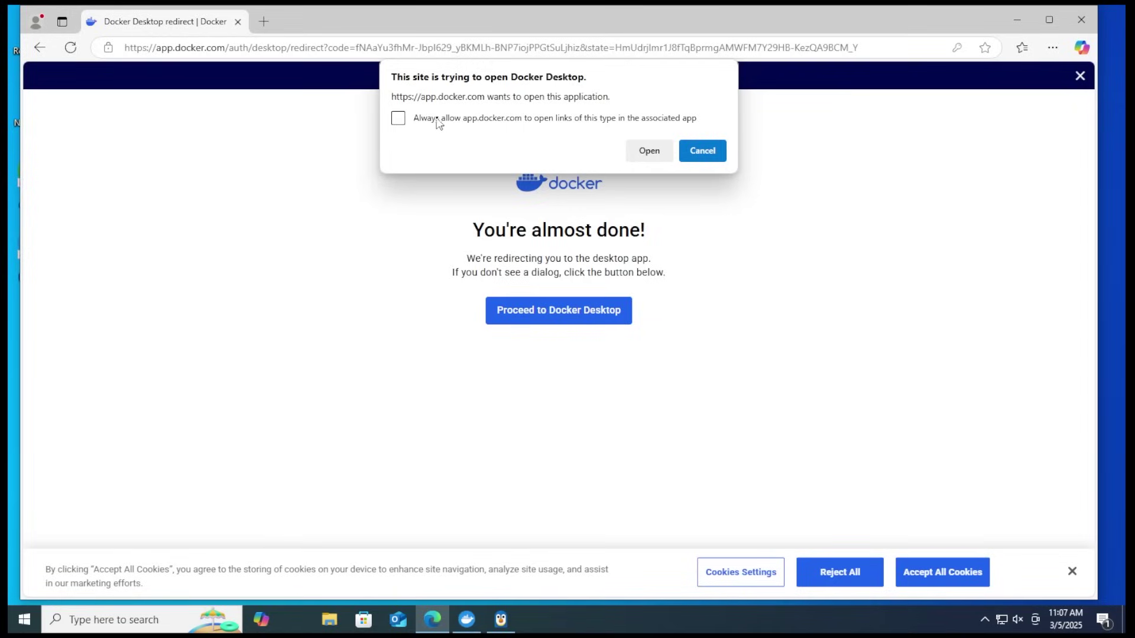
Hand the browser sign-in back to Docker Desktop and skip the welcome survey.
{"action": "left_click", "coordinate": [649, 151]}
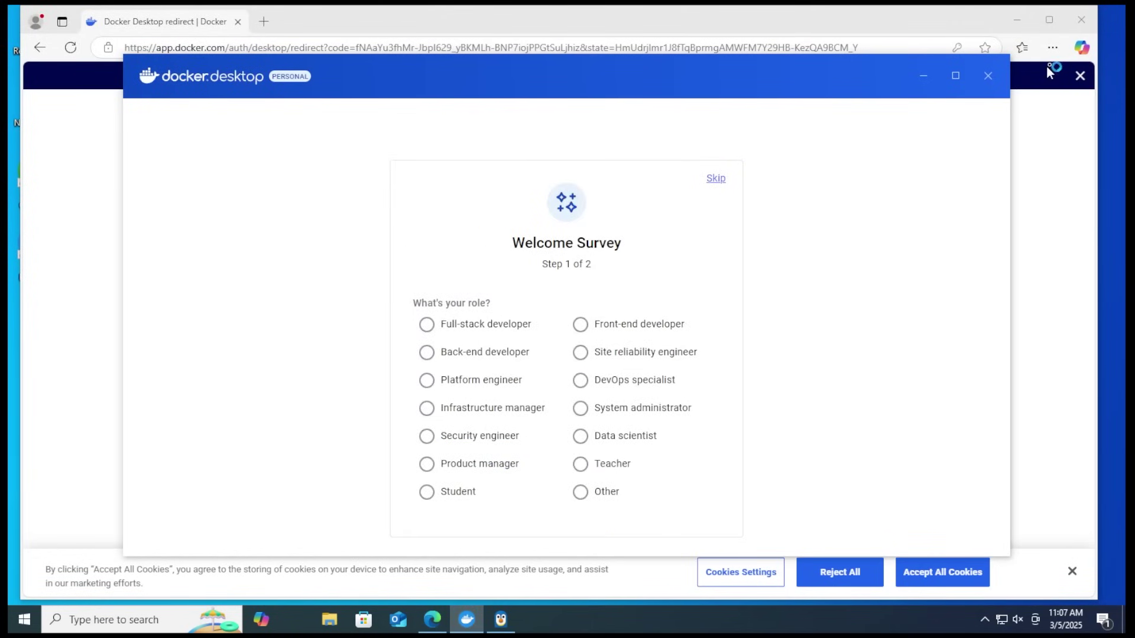
{"action": "left_click", "coordinate": [1031, 25]}
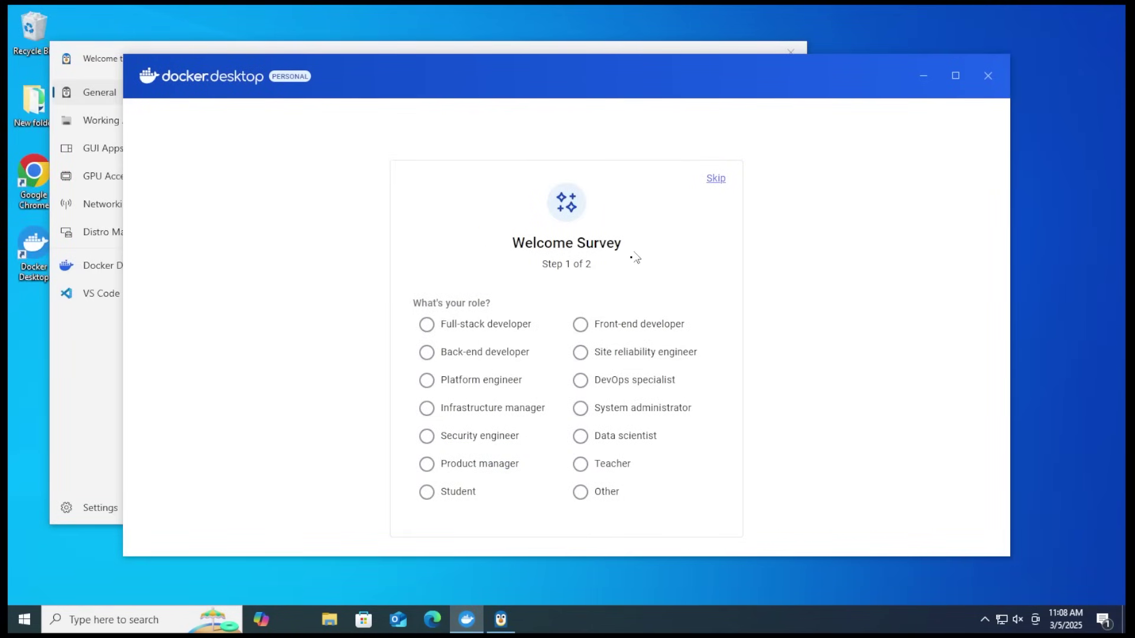
{"action": "left_click", "coordinate": [712, 180]}
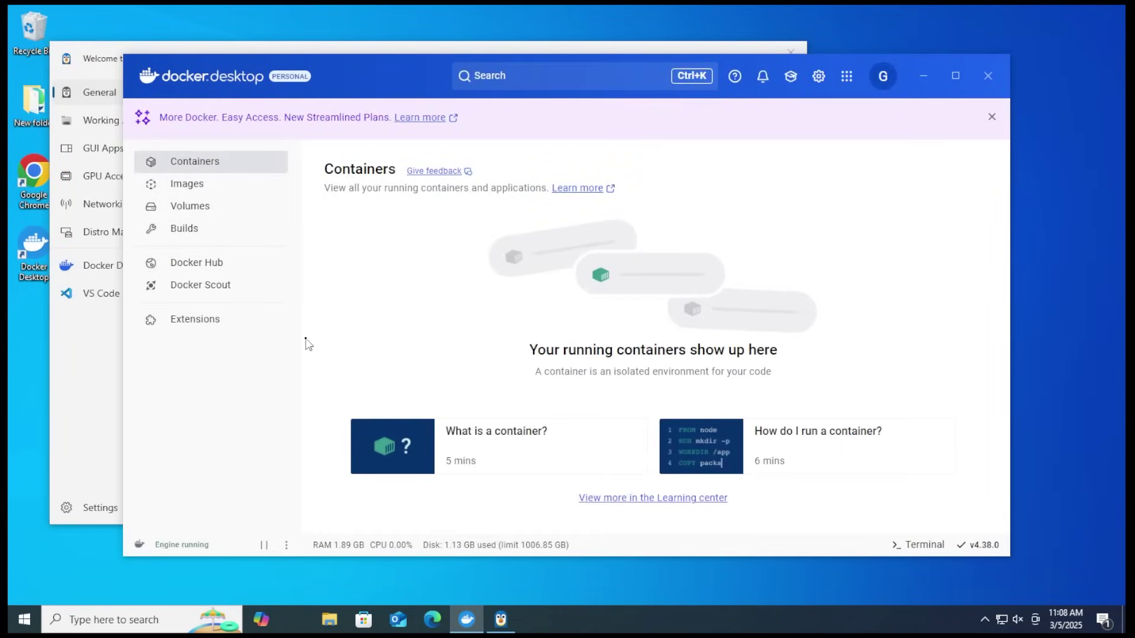
Close the WSL welcome window and check the Images and Containers views.
{"action": "left_click", "coordinate": [72, 303]}
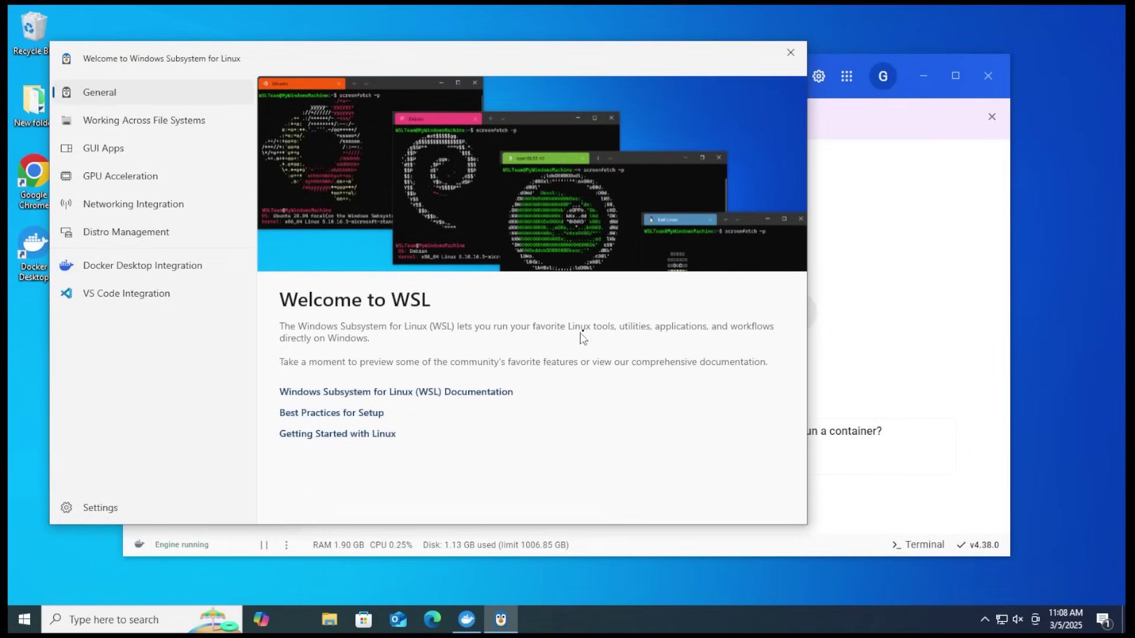
{"action": "left_click", "coordinate": [790, 52]}
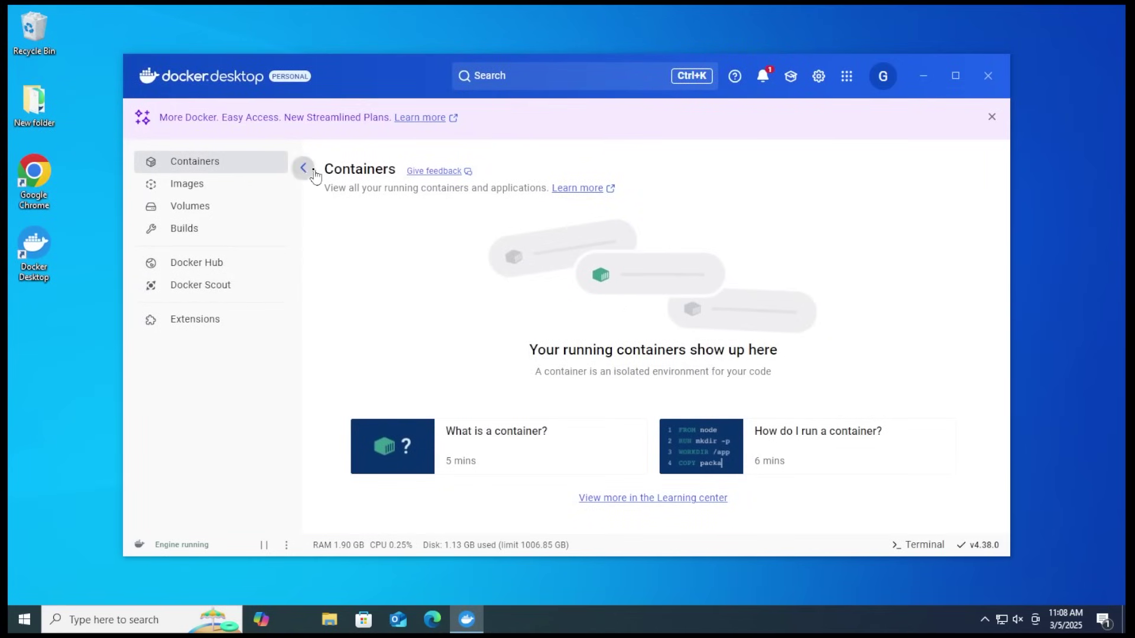
{"action": "left_click", "coordinate": [207, 186]}
{"action": "left_click", "coordinate": [226, 168]}
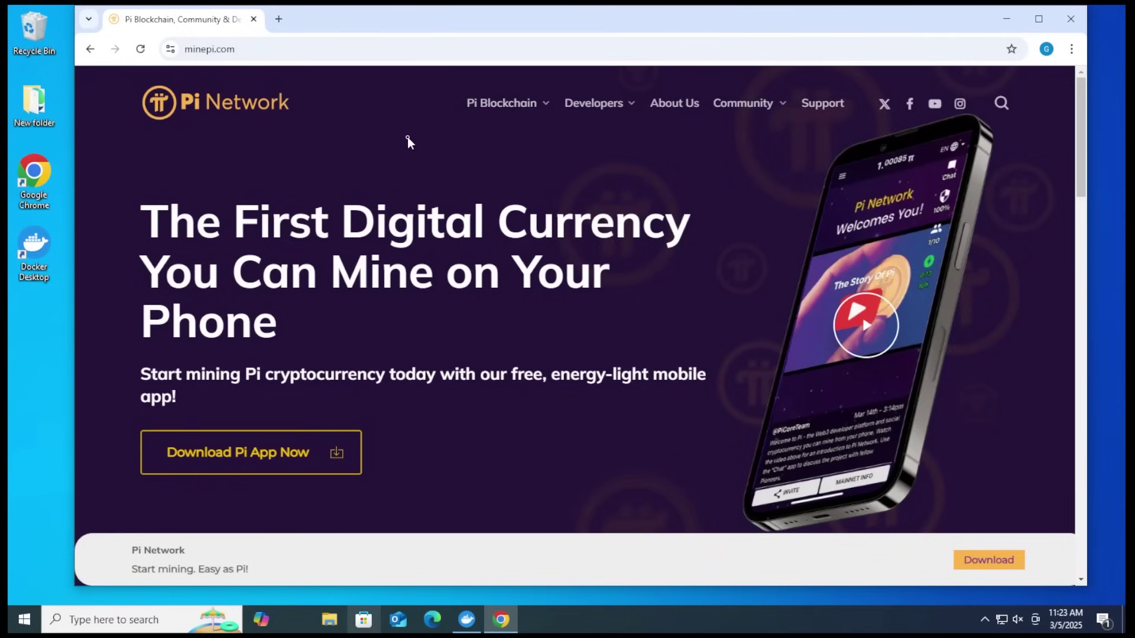
Go to minepi.com's Pi Node page and download the Windows Pi Network setup.
{"action": "mouse_move", "coordinate": [532, 116]}
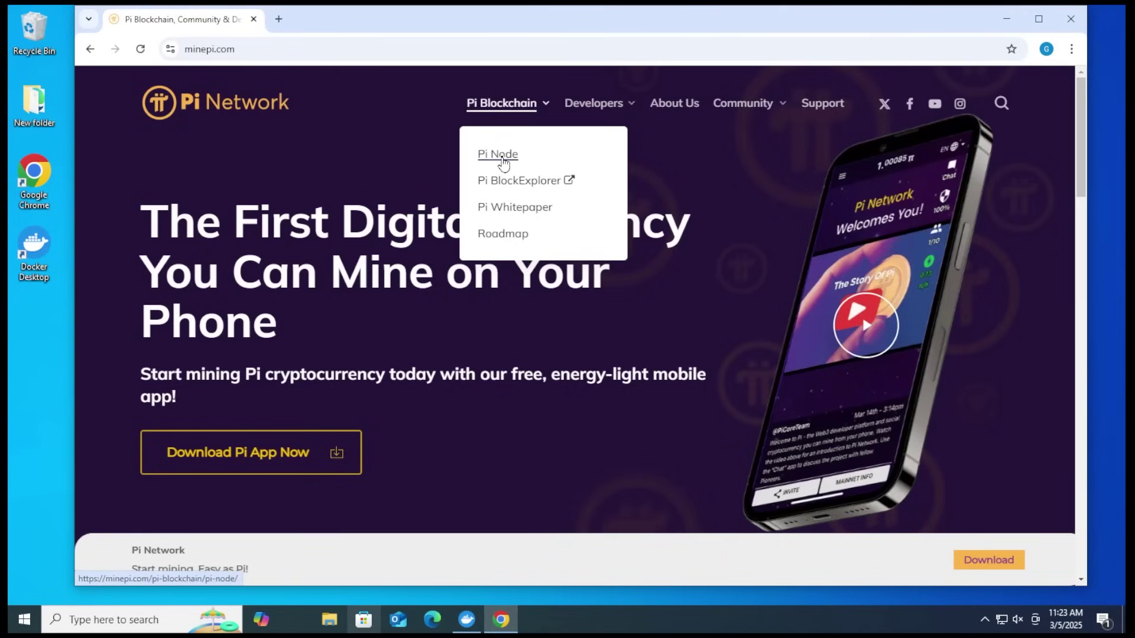
{"action": "left_click", "coordinate": [503, 158]}
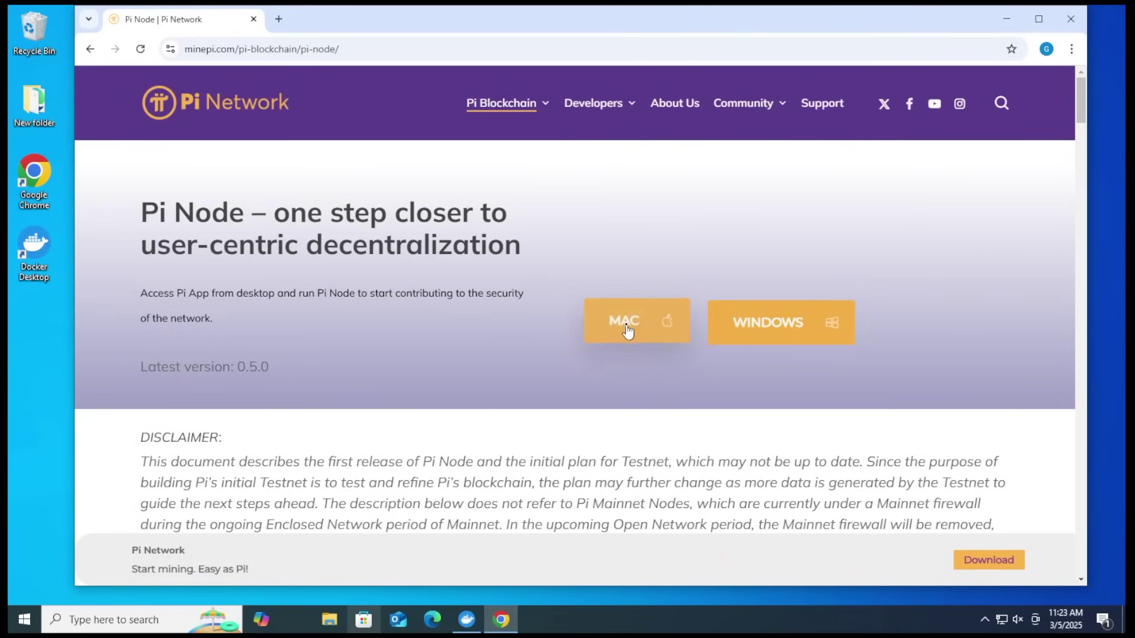
{"action": "left_click", "coordinate": [780, 329]}
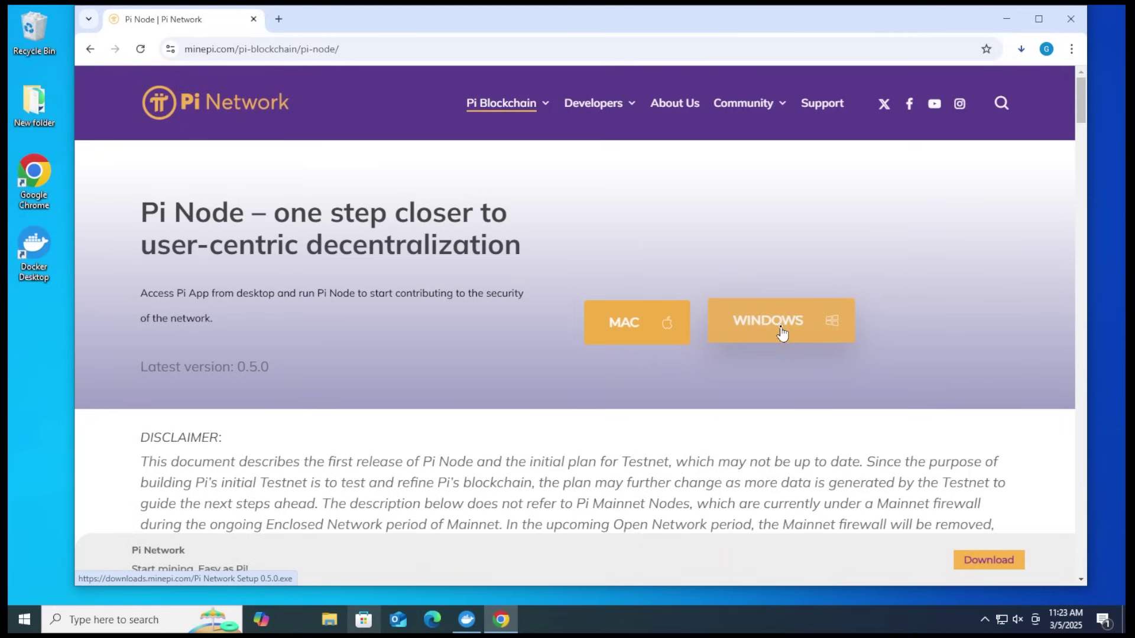
Run the downloaded Pi Network Setup 0.5.0 installer and minimize Chrome.
{"action": "left_click", "coordinate": [1025, 54]}
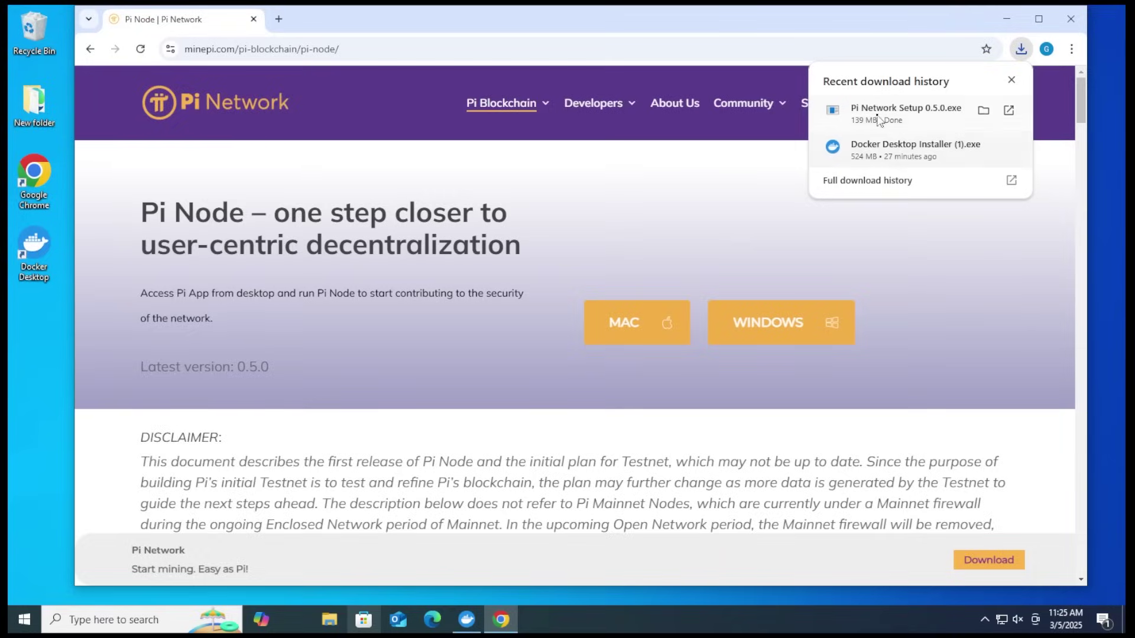
{"action": "left_click", "coordinate": [932, 118]}
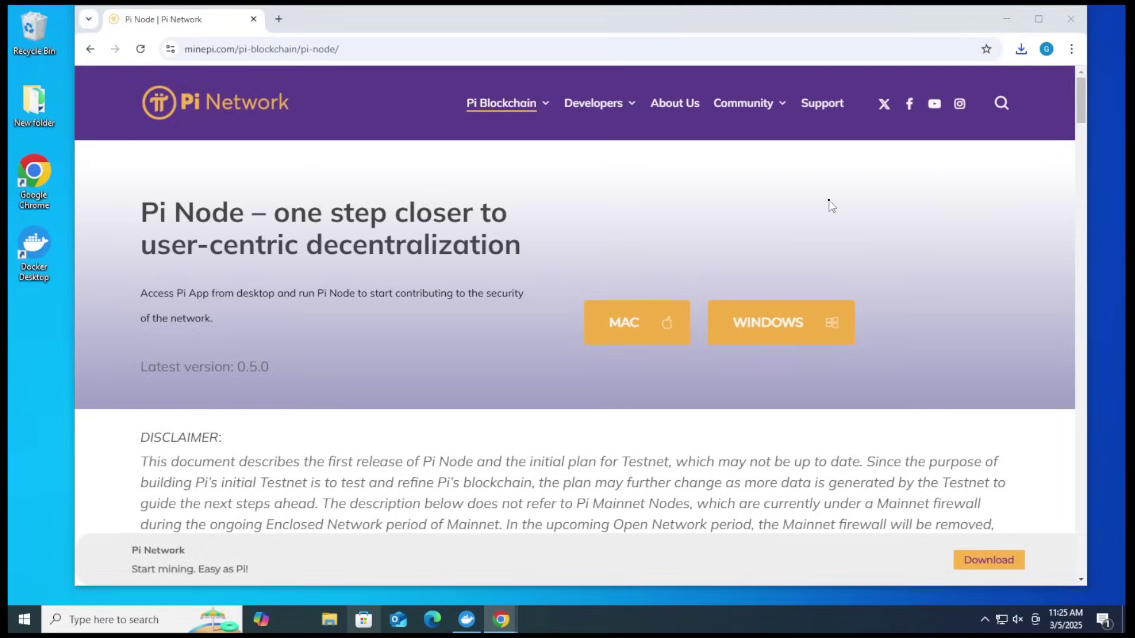
{"action": "left_click", "coordinate": [1012, 19]}
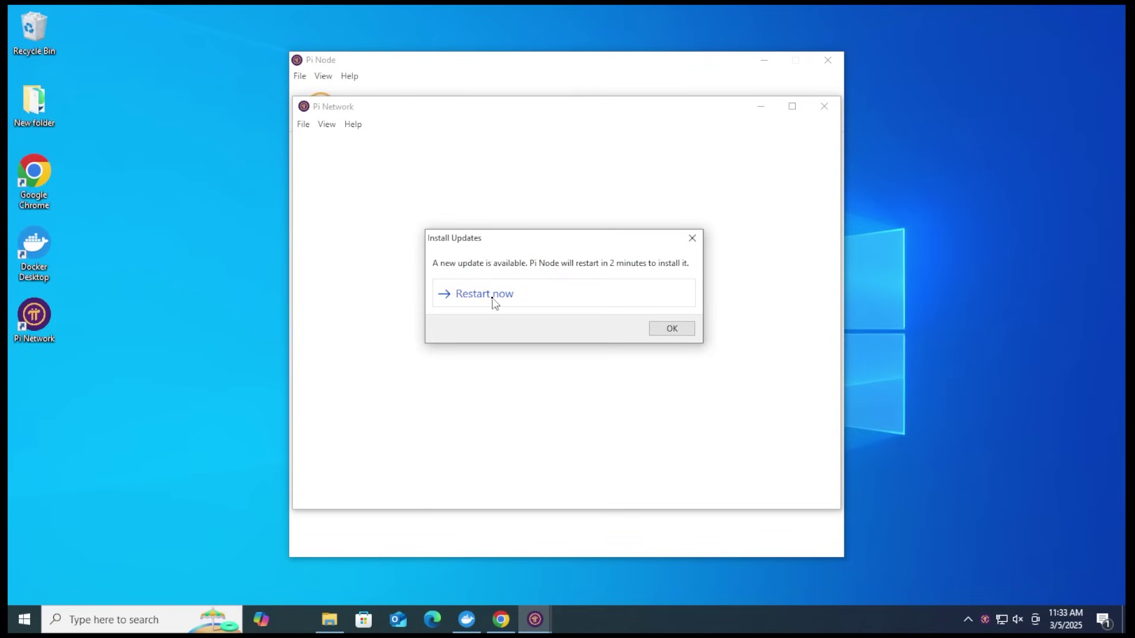
Restart Pi Node for its update, log in via the phone-app code, and dismiss the onboarding overlay.
{"action": "left_click", "coordinate": [492, 300]}
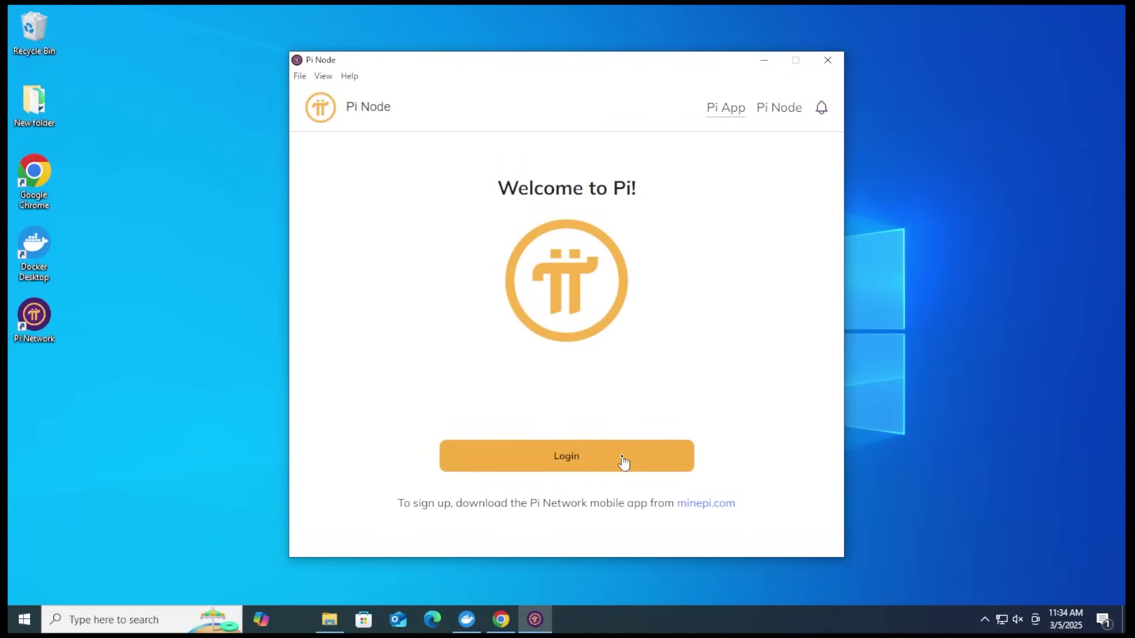
{"action": "left_click", "coordinate": [591, 465]}
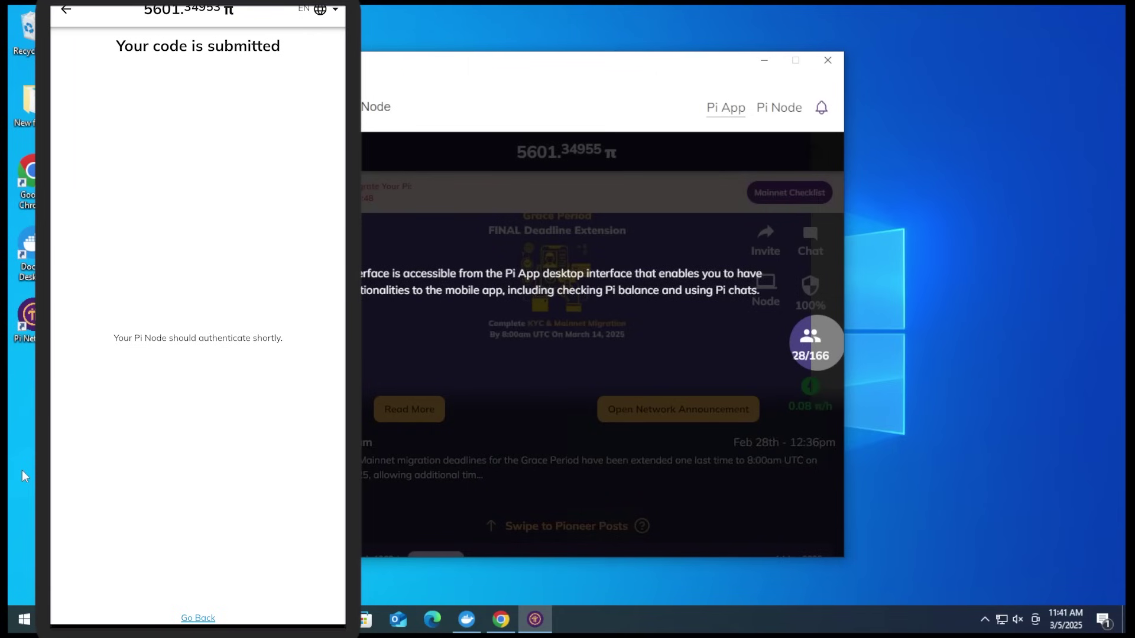
{"action": "left_click", "coordinate": [342, 322]}
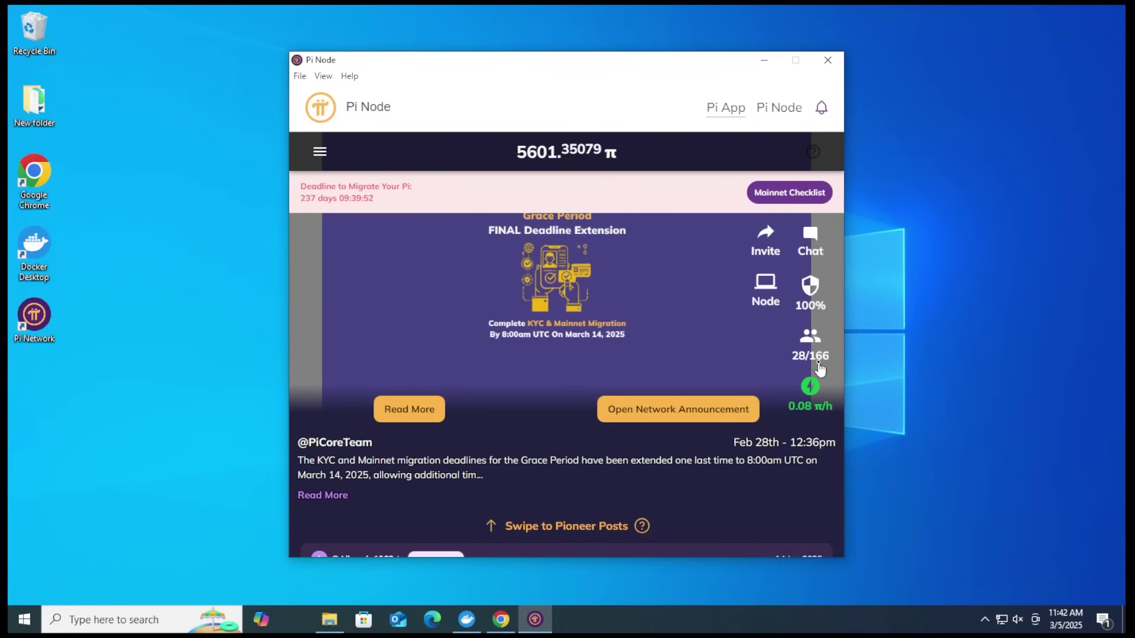
Turn the node on from the Pi Node page and check its pi-network container in Docker Desktop.
{"action": "left_click", "coordinate": [779, 112]}
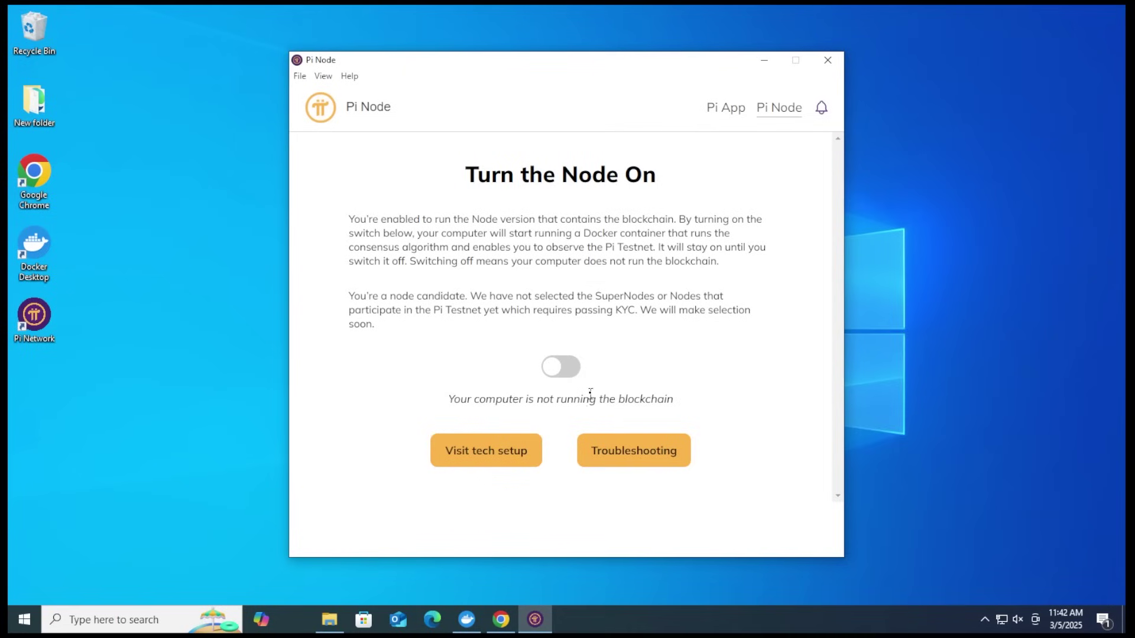
{"action": "left_click", "coordinate": [562, 370]}
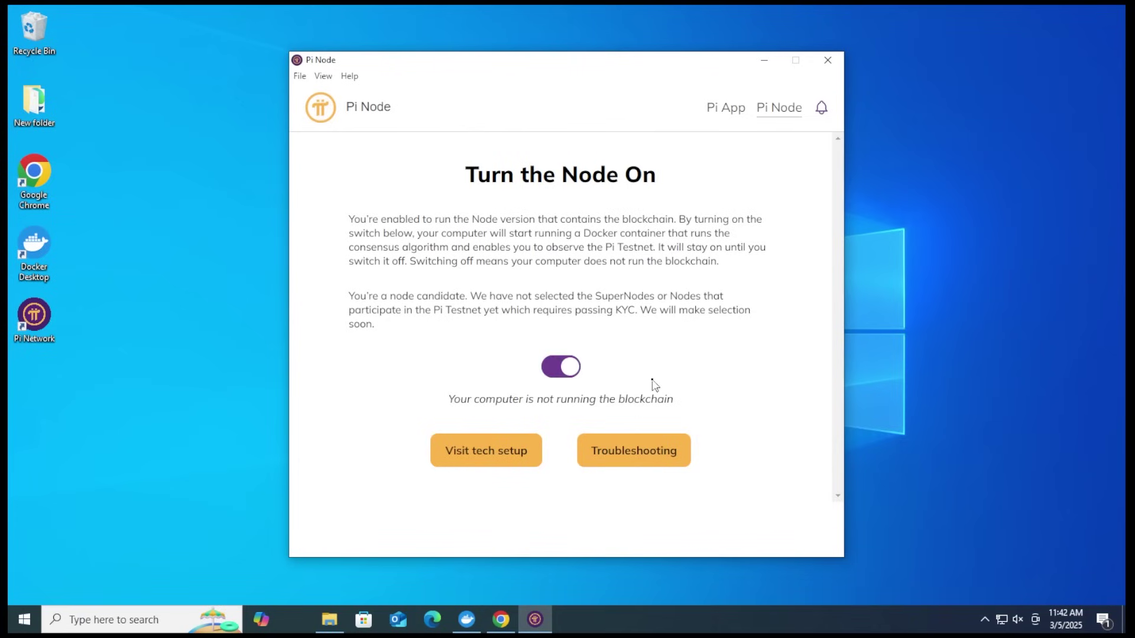
{"action": "left_click", "coordinate": [467, 619]}
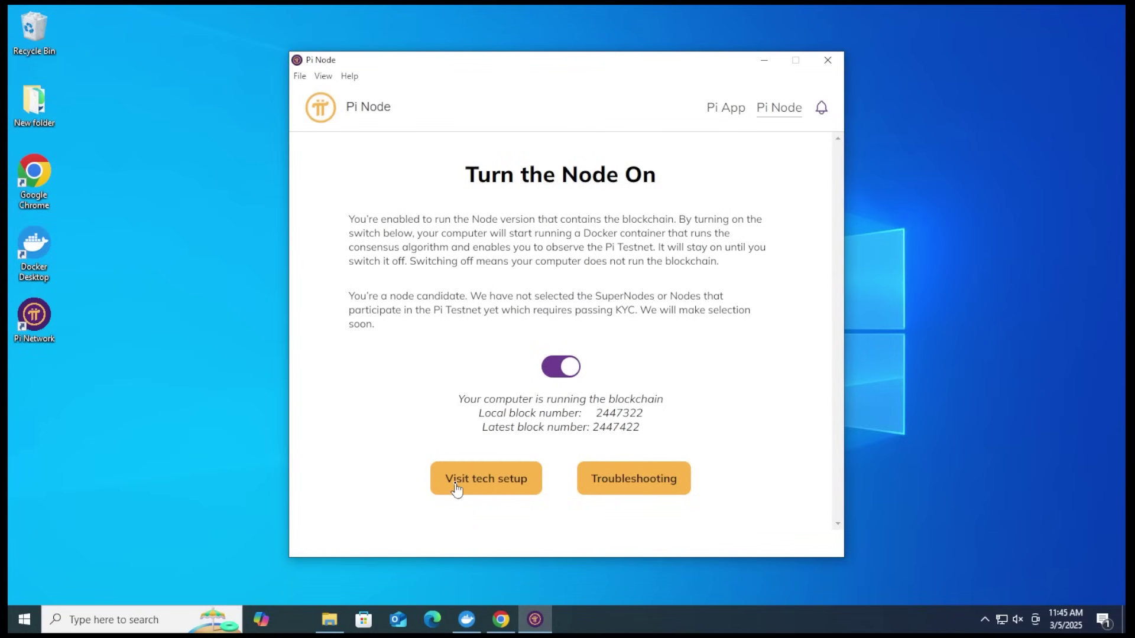
Open the technical setup page and confirm Docker is installed with its daemon running.
{"action": "left_click", "coordinate": [489, 482]}
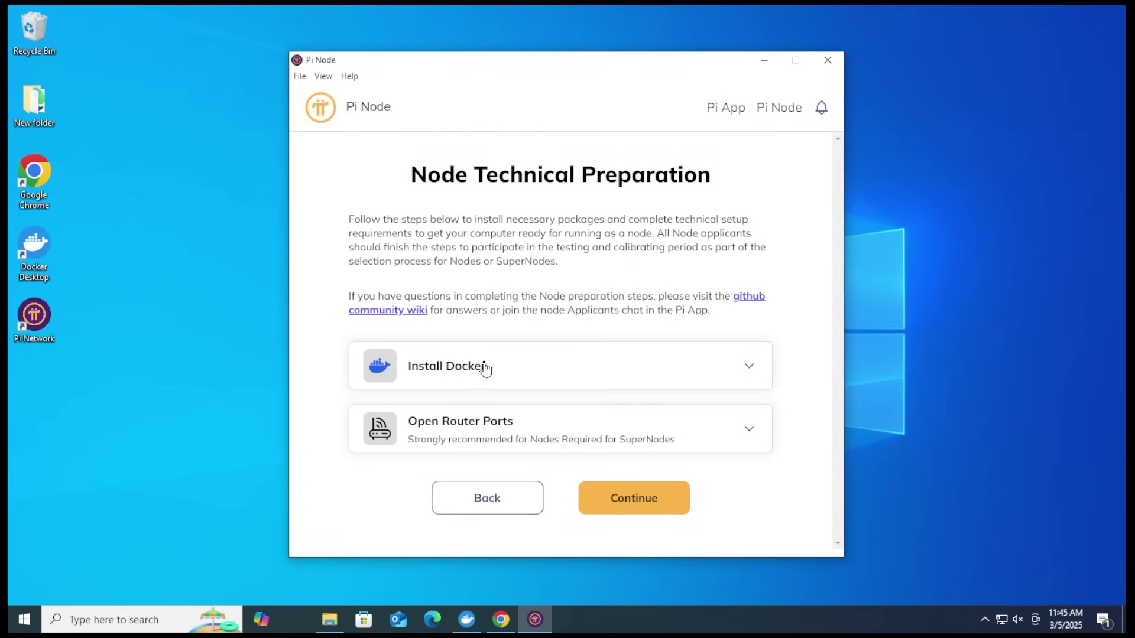
{"action": "left_click", "coordinate": [663, 368]}
{"action": "scroll", "coordinate": [593, 333], "scroll_direction": "down", "scroll_amount": 2}
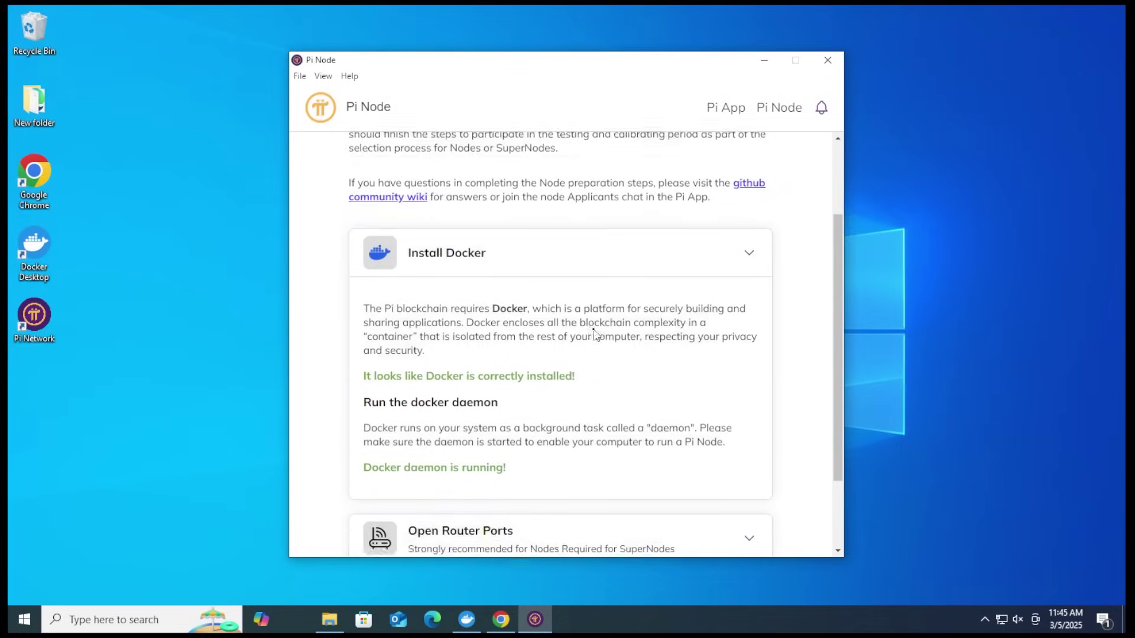
{"action": "scroll", "coordinate": [594, 333], "scroll_direction": "down", "scroll_amount": 2}
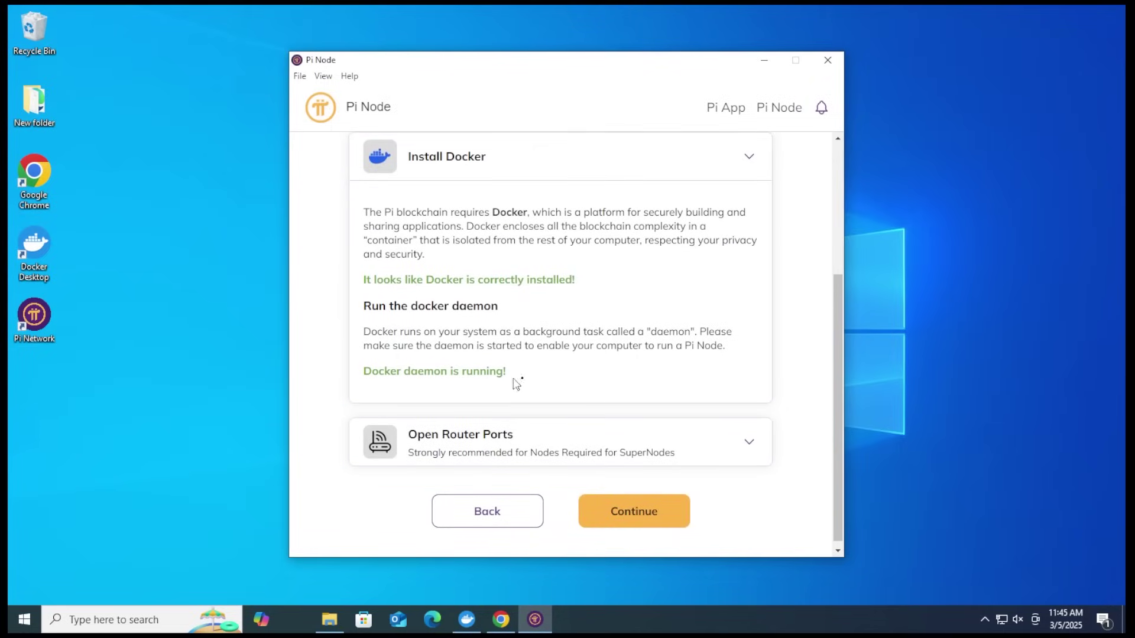
{"action": "left_click", "coordinate": [741, 157]}
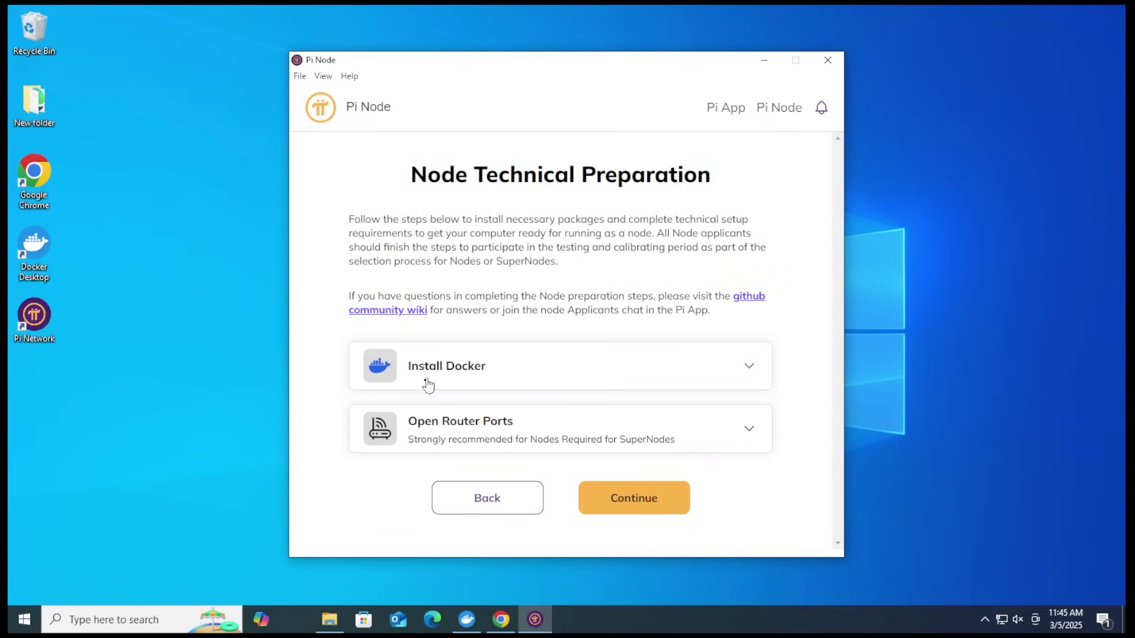
Expand Open Router Ports to view required ports 31400–31409 and the Check Now help.
{"action": "left_click", "coordinate": [583, 426]}
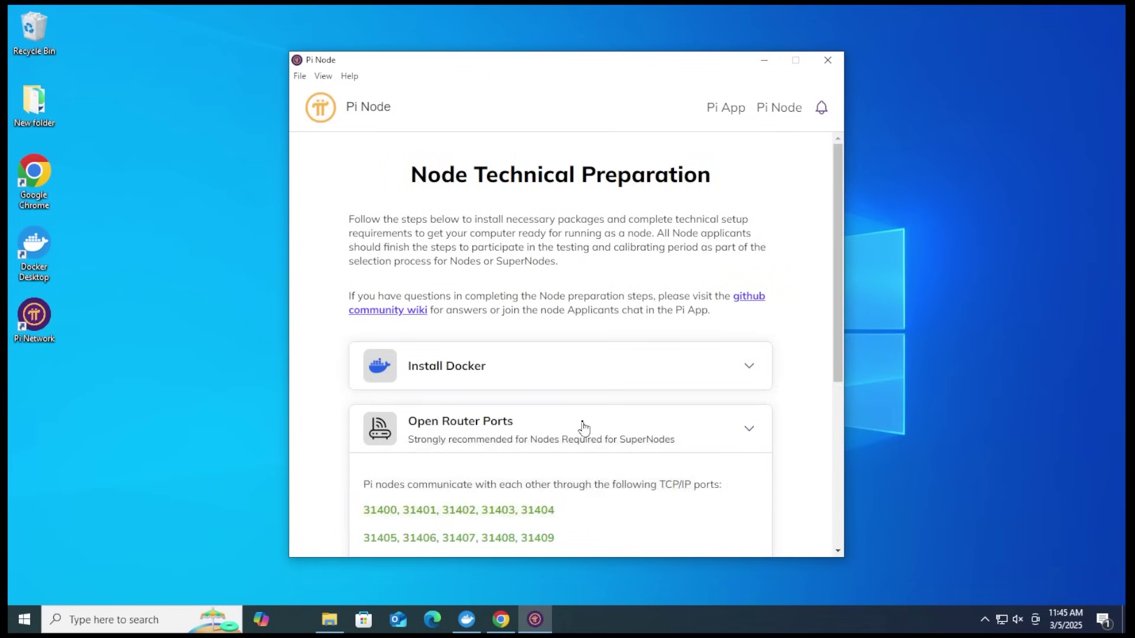
{"action": "scroll", "coordinate": [584, 426], "scroll_direction": "down", "scroll_amount": 3}
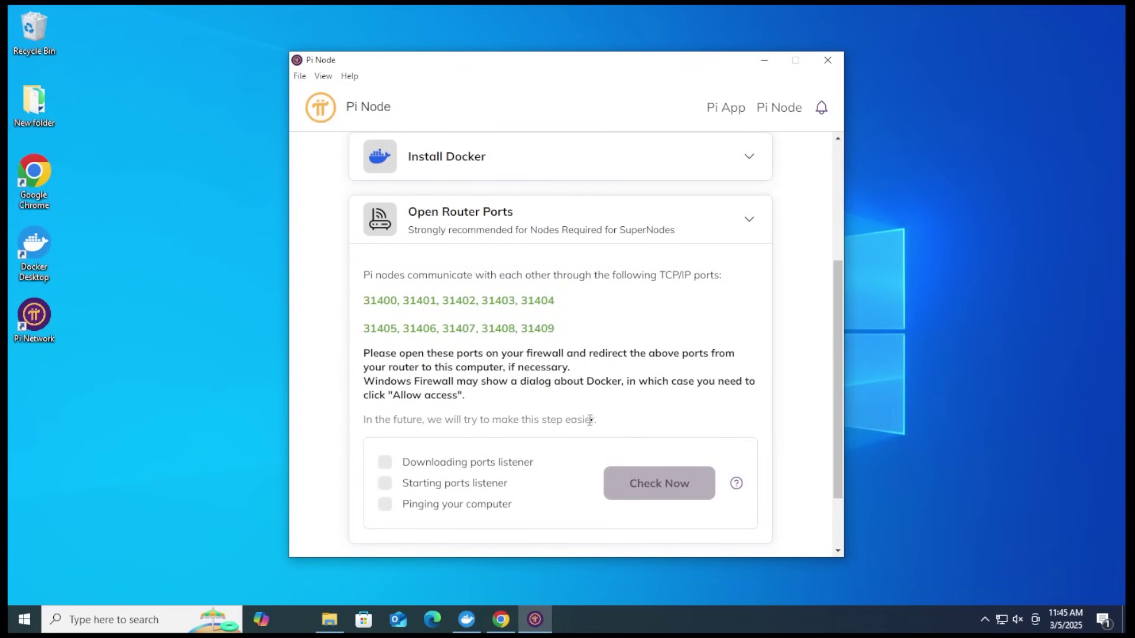
{"action": "scroll", "coordinate": [590, 420], "scroll_direction": "down", "scroll_amount": 1}
{"action": "mouse_move", "coordinate": [737, 404]}
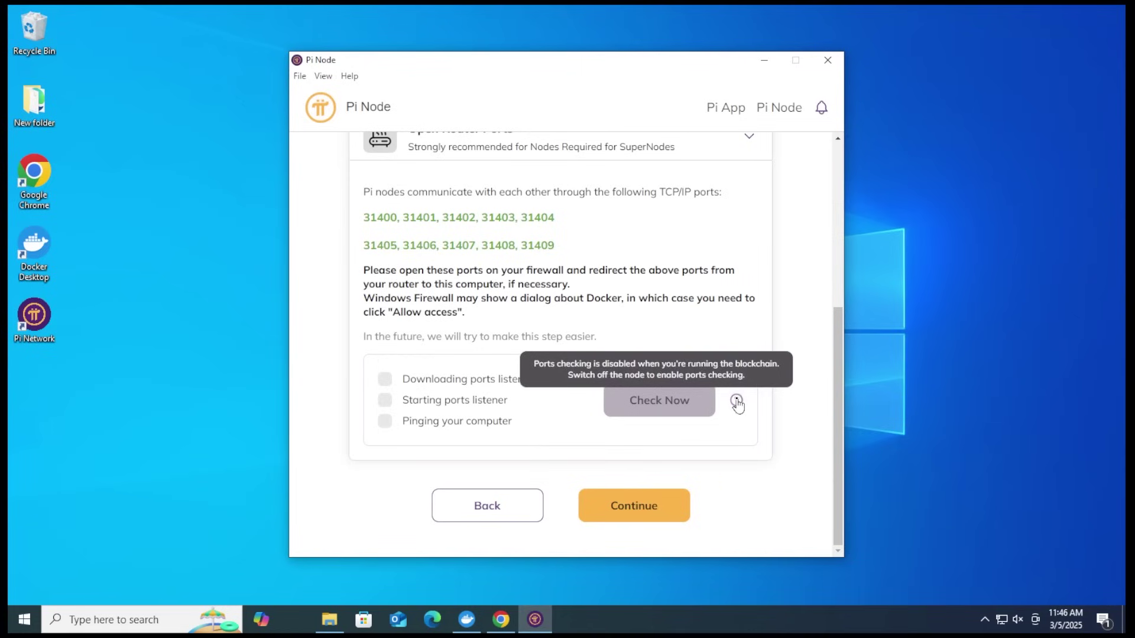
Return to the Pi Node page and watch the ledger sync until local and latest blocks match.
{"action": "left_click", "coordinate": [778, 109]}
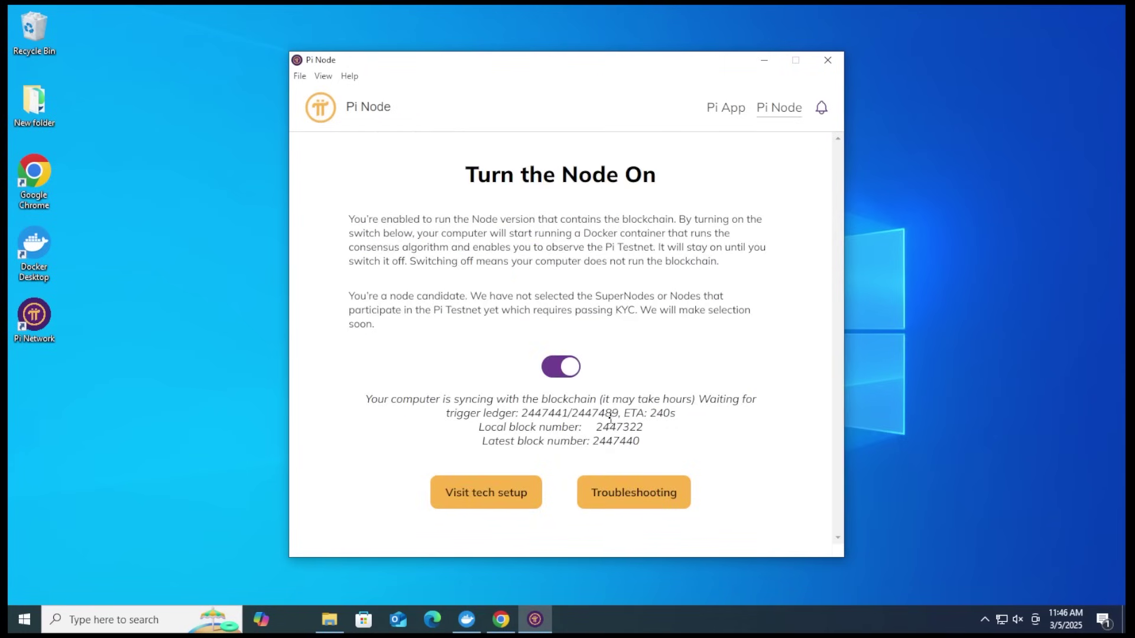
{"action": "left_click_drag", "start_coordinate": [516, 416], "coordinate": [682, 418]}
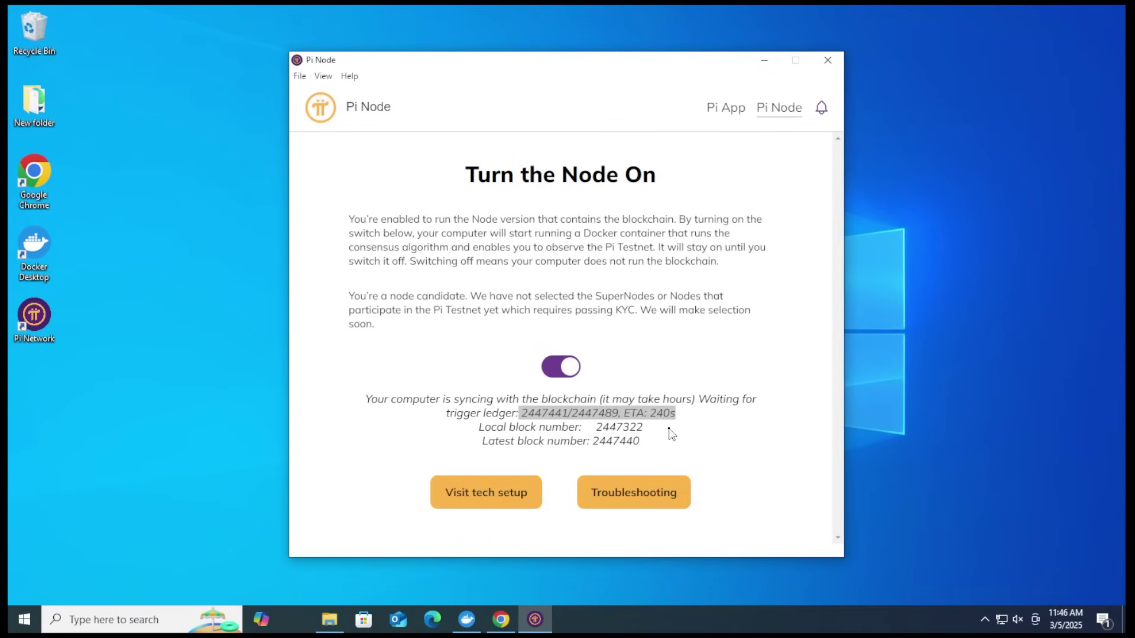
{"action": "left_click", "coordinate": [694, 440]}
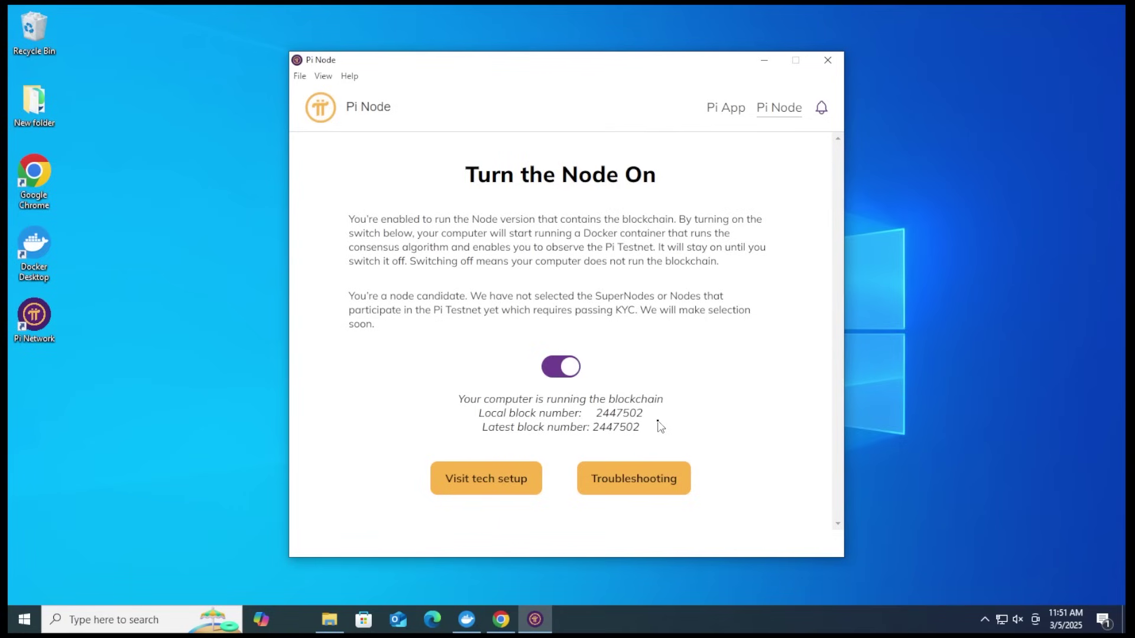
Switch the node off and open the Router Ports section of the technical setup page.
{"action": "left_click", "coordinate": [566, 369]}
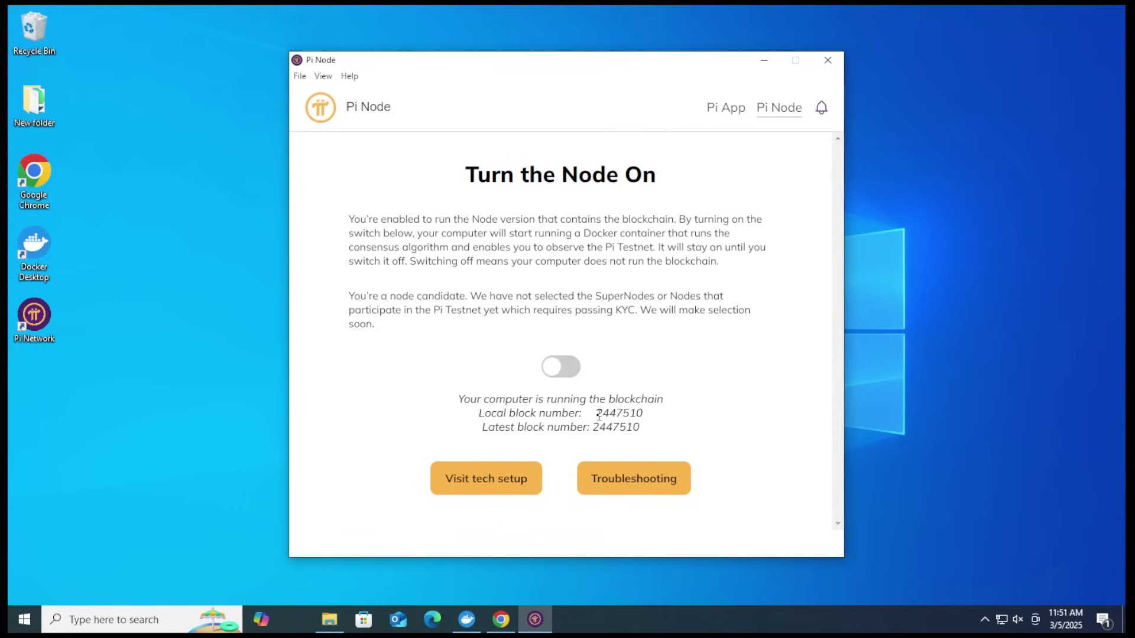
{"action": "left_click", "coordinate": [501, 492]}
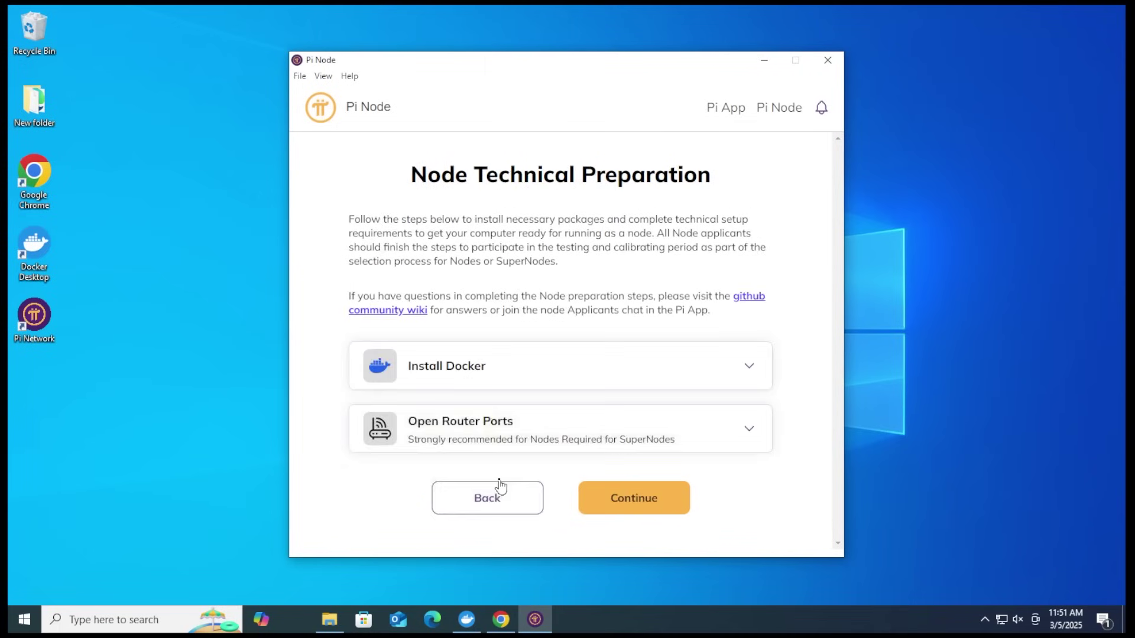
{"action": "left_click", "coordinate": [709, 431]}
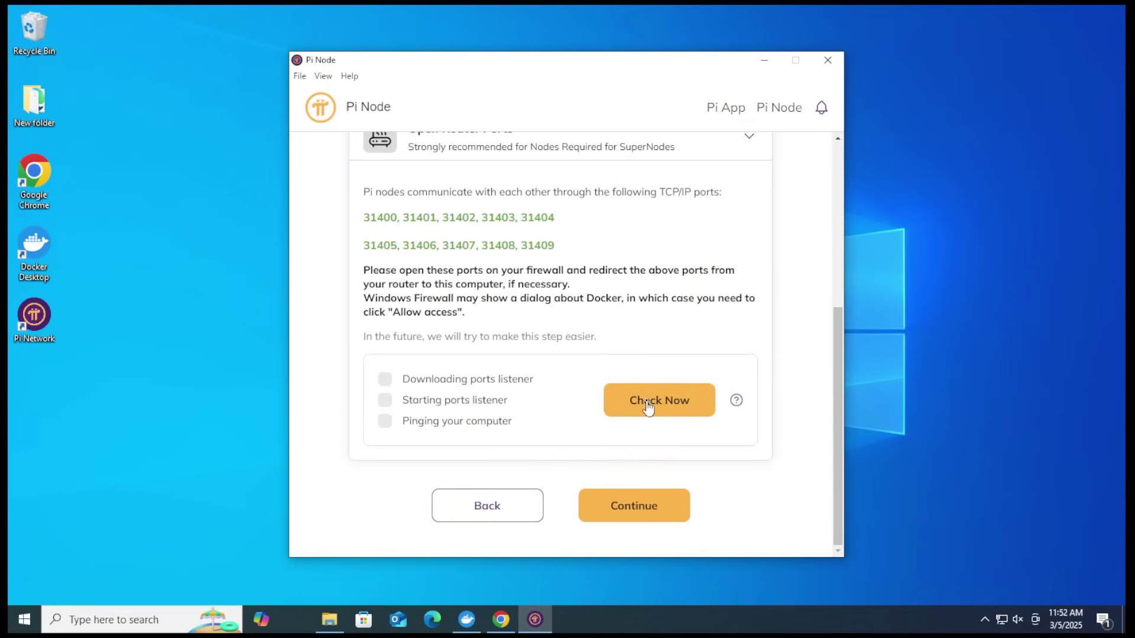
Run the port check and review ports 31400–31409, all reported NOT OPEN.
{"action": "left_click", "coordinate": [649, 406]}
{"action": "scroll", "coordinate": [621, 316], "scroll_direction": "down", "scroll_amount": 6}
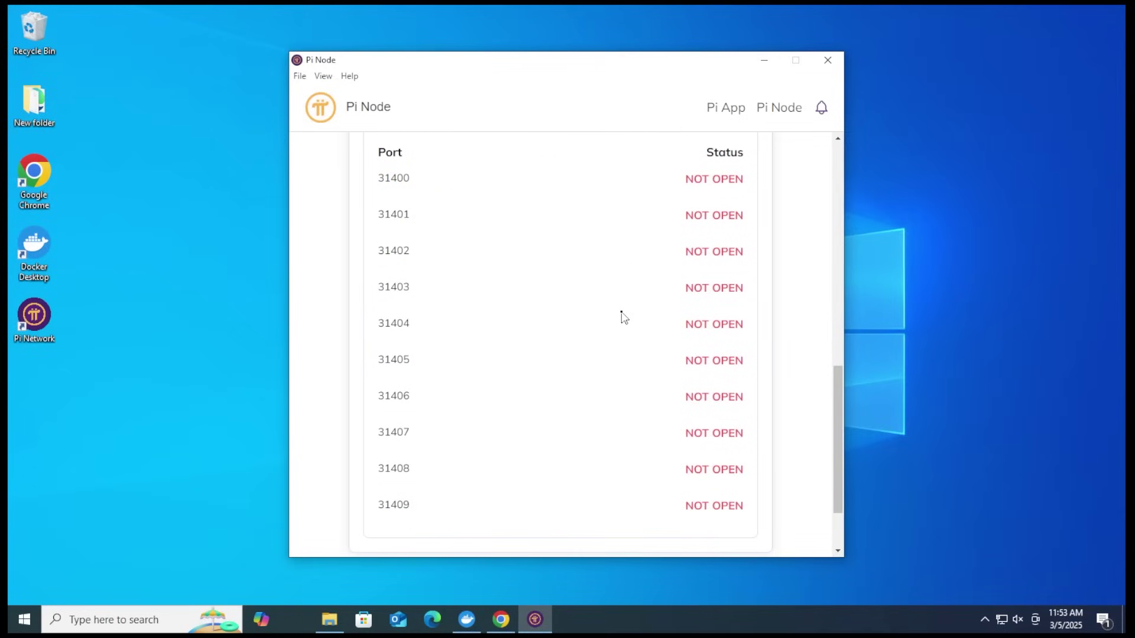
{"action": "scroll", "coordinate": [620, 317], "scroll_direction": "up", "scroll_amount": 1}
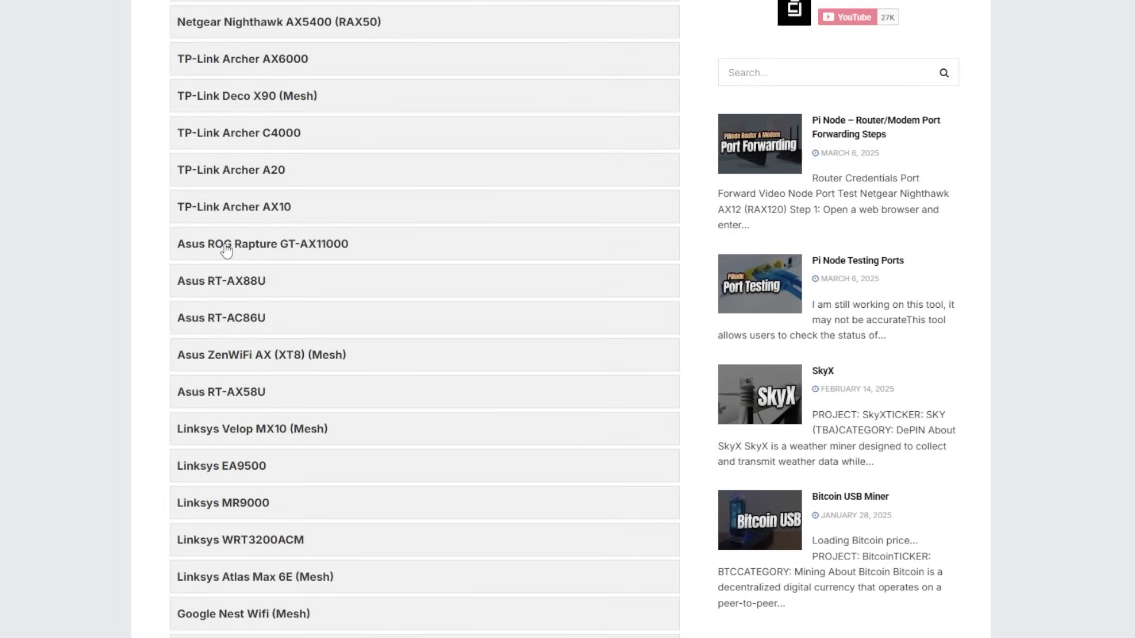
{"action": "left_click", "coordinate": [227, 251]}
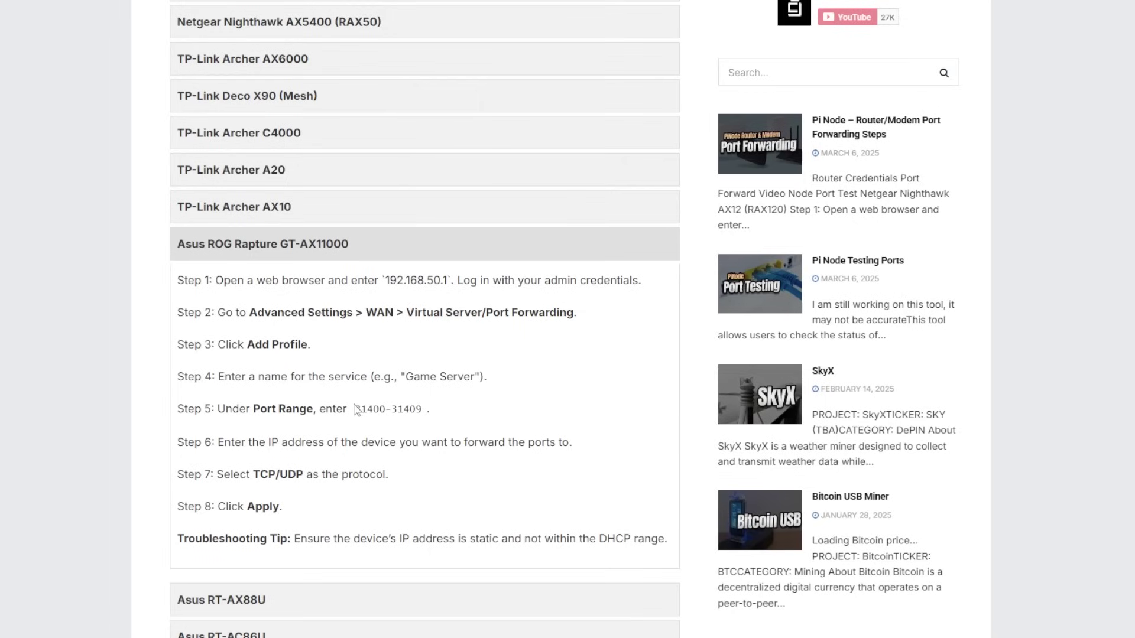
{"action": "left_click_drag", "start_coordinate": [357, 410], "coordinate": [423, 406]}
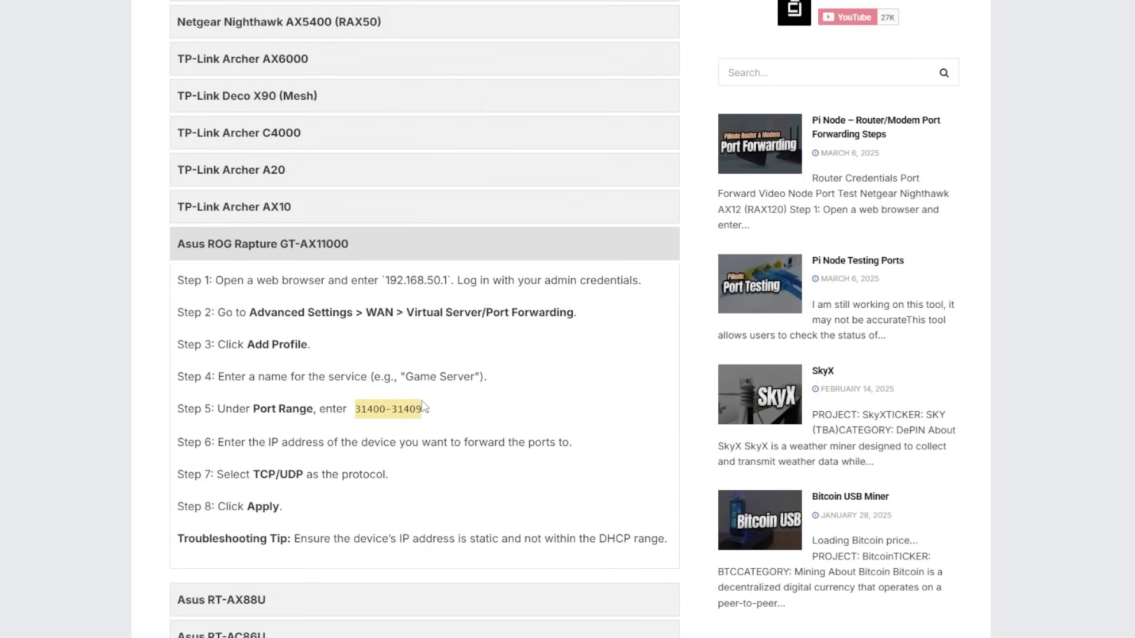
{"action": "left_click", "coordinate": [495, 439]}
{"action": "scroll", "coordinate": [495, 438], "scroll_direction": "down", "scroll_amount": 1}
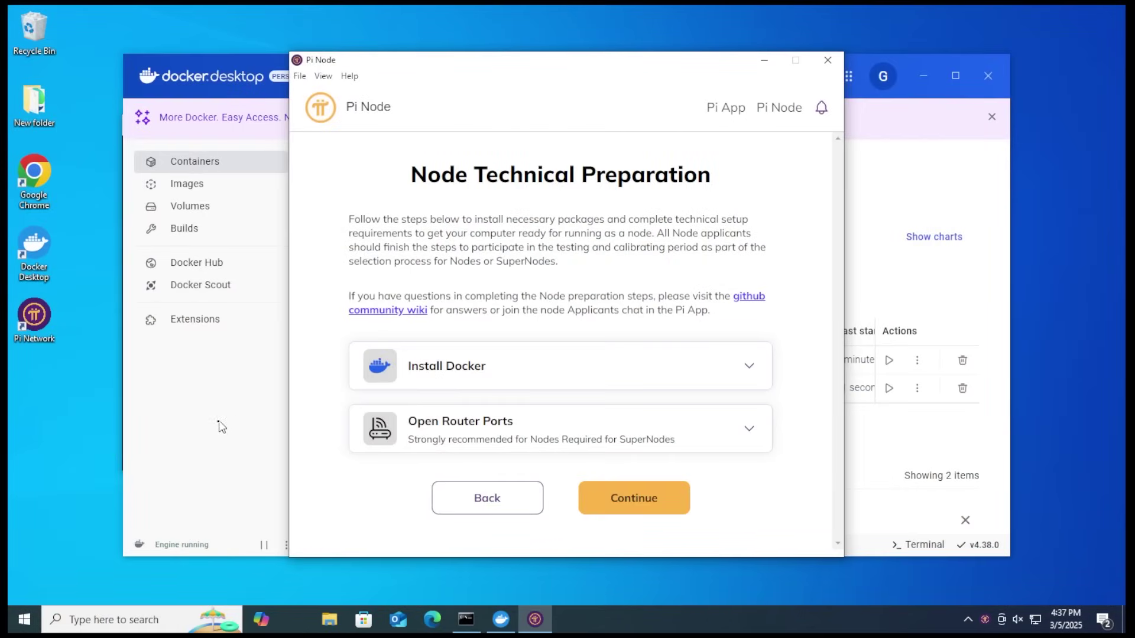
Confirm Docker is installed with its daemon running under Install Docker.
{"action": "left_click", "coordinate": [489, 383]}
{"action": "scroll", "coordinate": [450, 355], "scroll_direction": "down", "scroll_amount": 3}
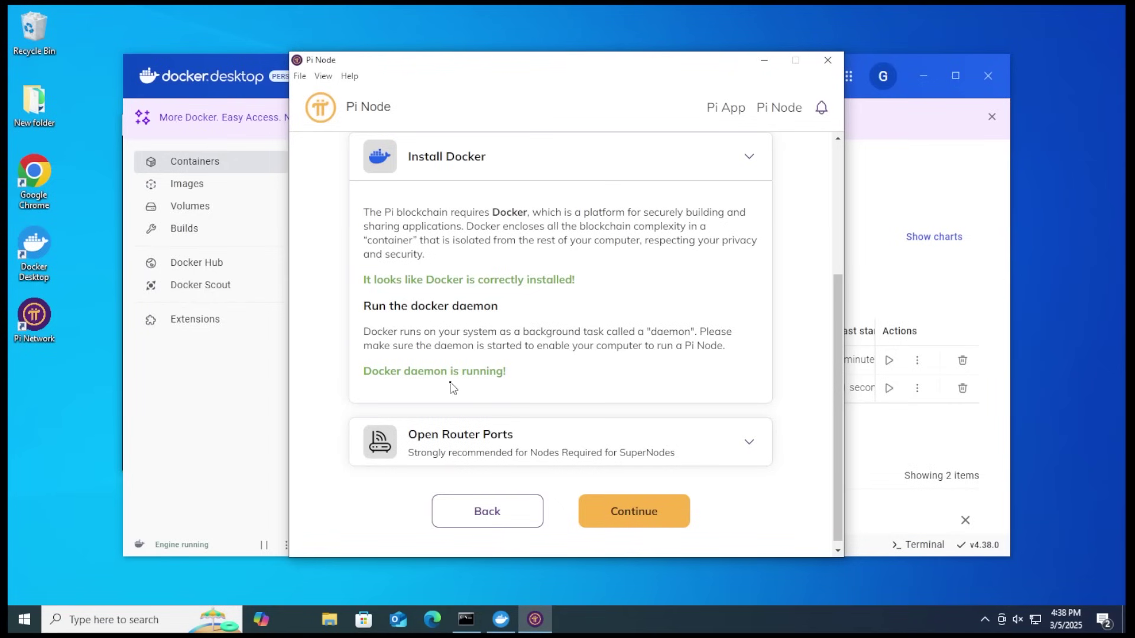
{"action": "scroll", "coordinate": [480, 433], "scroll_direction": "down", "scroll_amount": 1}
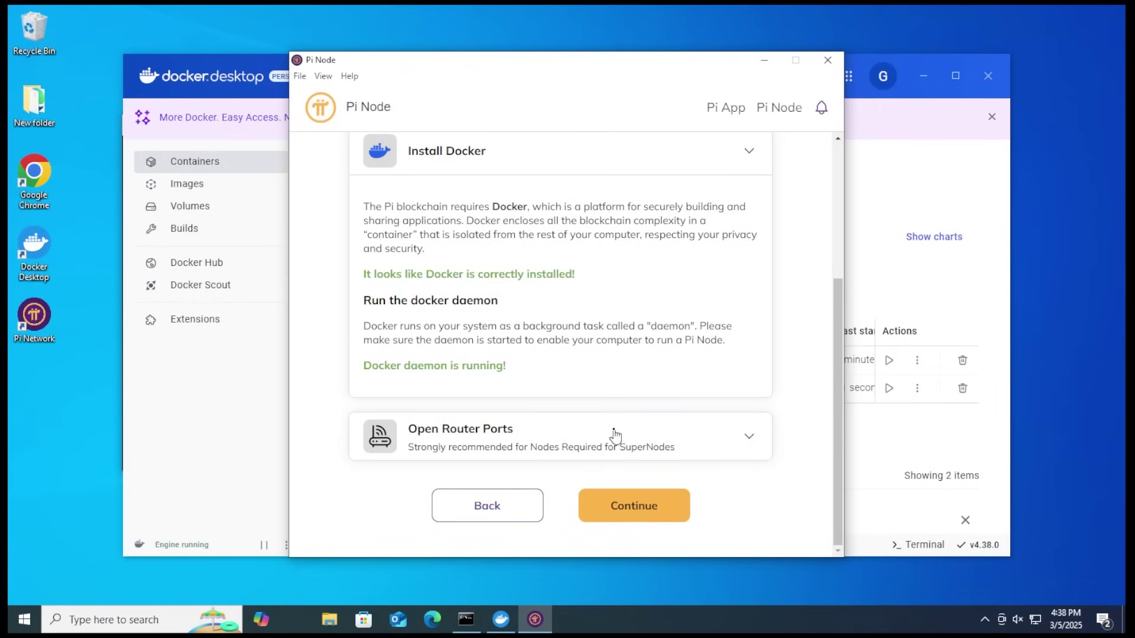
Re-run the router port check and confirm ports 31400–31409 all show OPEN.
{"action": "left_click", "coordinate": [511, 431]}
{"action": "scroll", "coordinate": [531, 408], "scroll_direction": "down", "scroll_amount": 2}
{"action": "scroll", "coordinate": [545, 393], "scroll_direction": "down", "scroll_amount": 3}
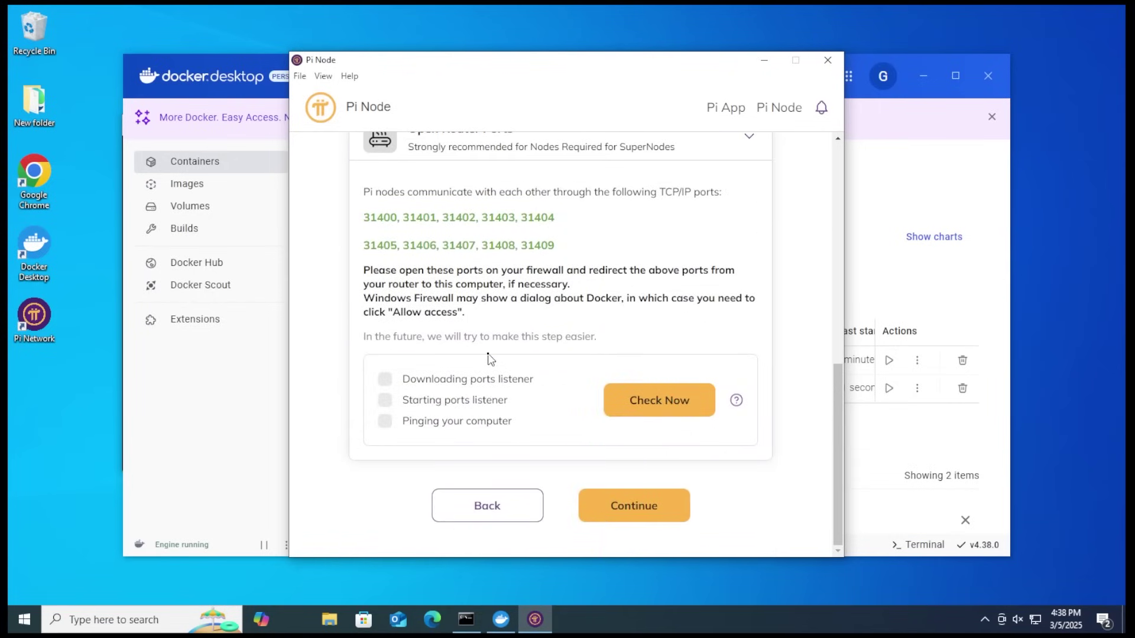
{"action": "left_click", "coordinate": [652, 410]}
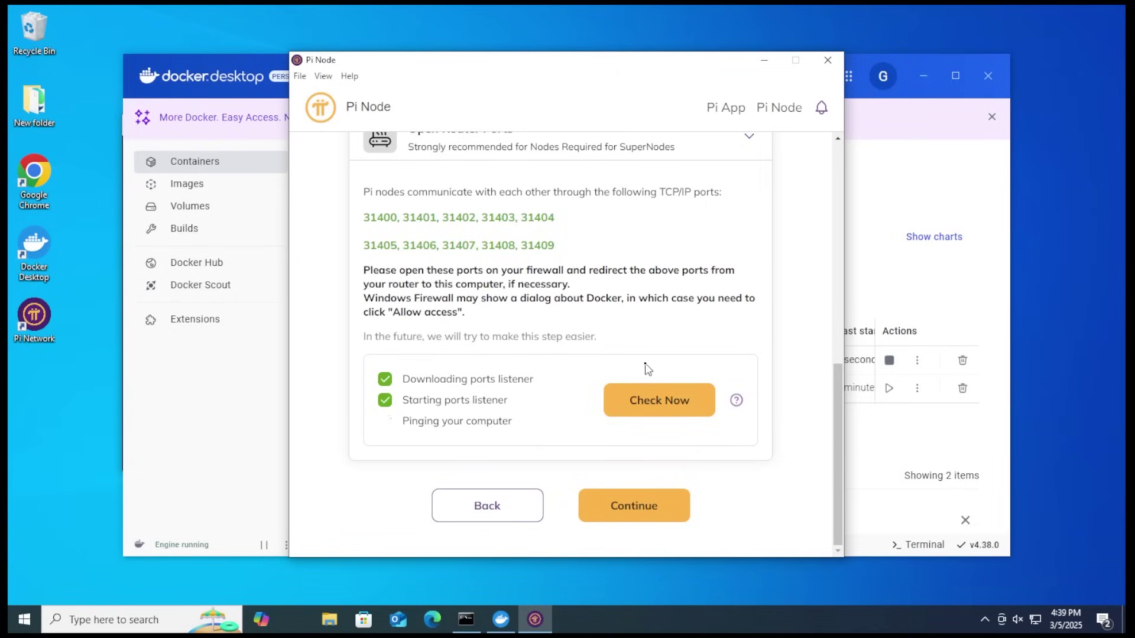
{"action": "scroll", "coordinate": [646, 368], "scroll_direction": "down", "scroll_amount": 4}
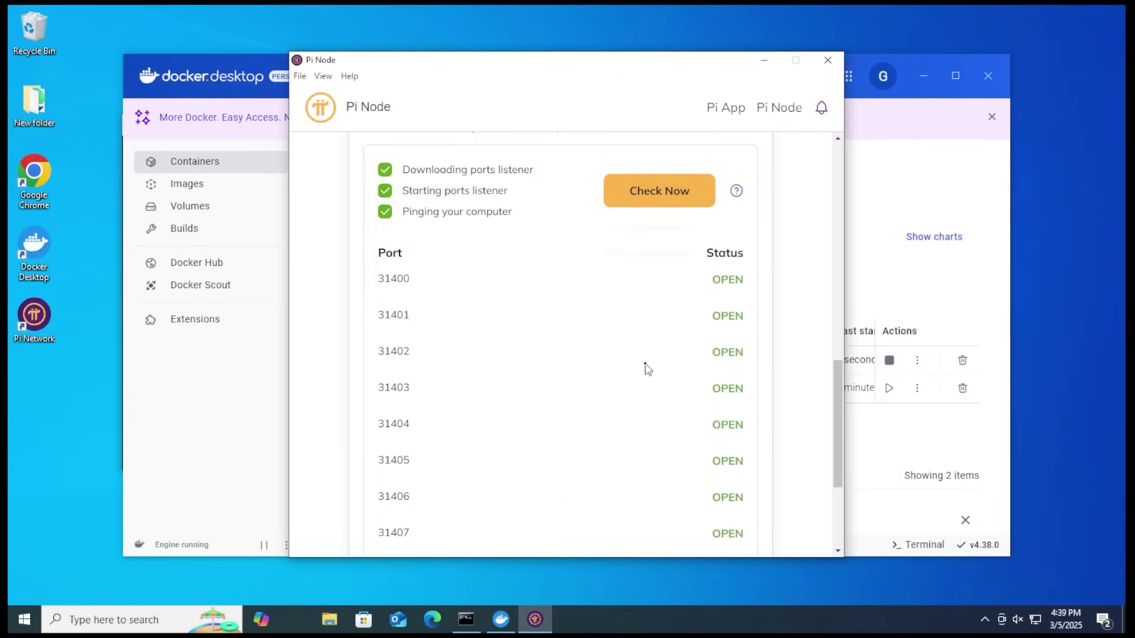
{"action": "scroll", "coordinate": [722, 489], "scroll_direction": "down", "scroll_amount": 3}
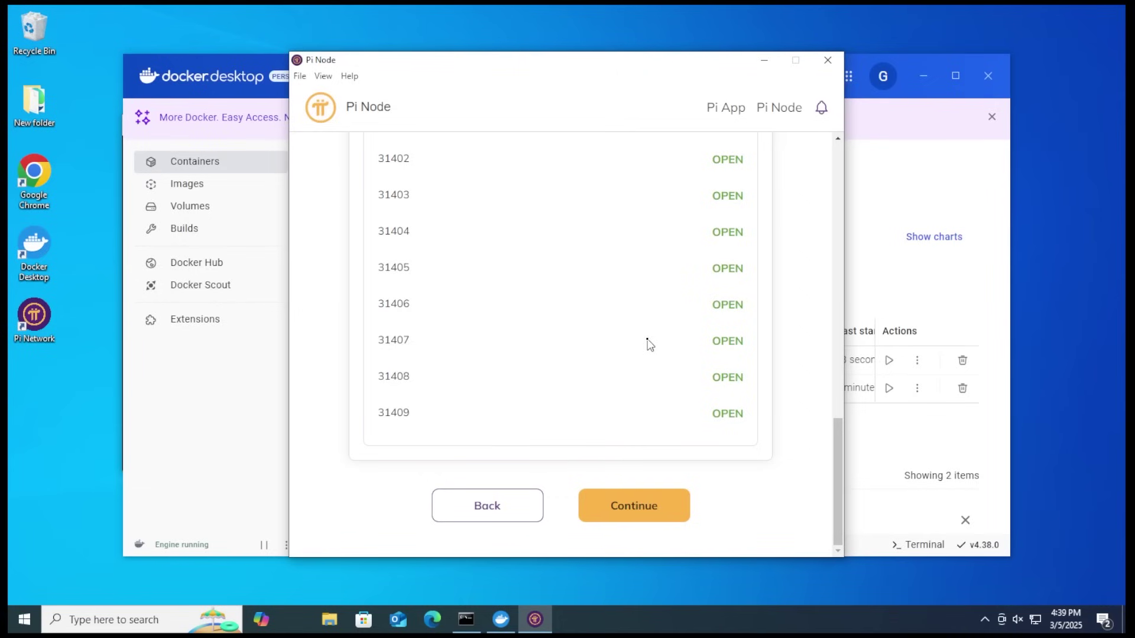
Switch the node back on from the Turn the Node On page.
{"action": "left_click", "coordinate": [469, 514]}
{"action": "left_click", "coordinate": [578, 371]}
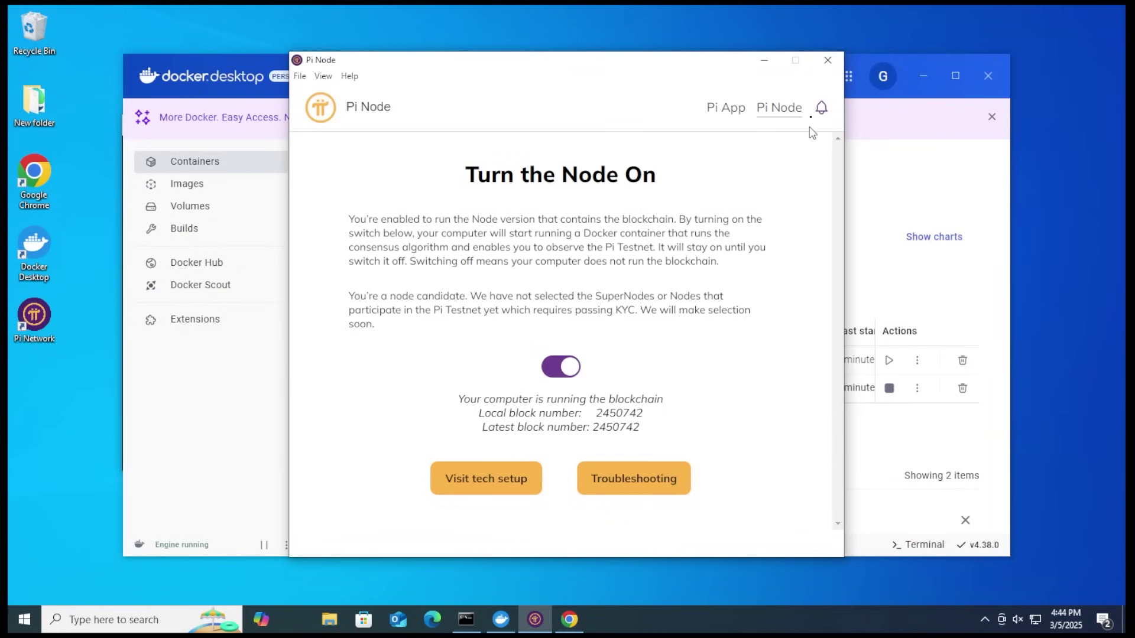
Close the Pi Node and Docker Desktop windows, confirming Docker Desktop still runs in the tray.
{"action": "left_click", "coordinate": [827, 60]}
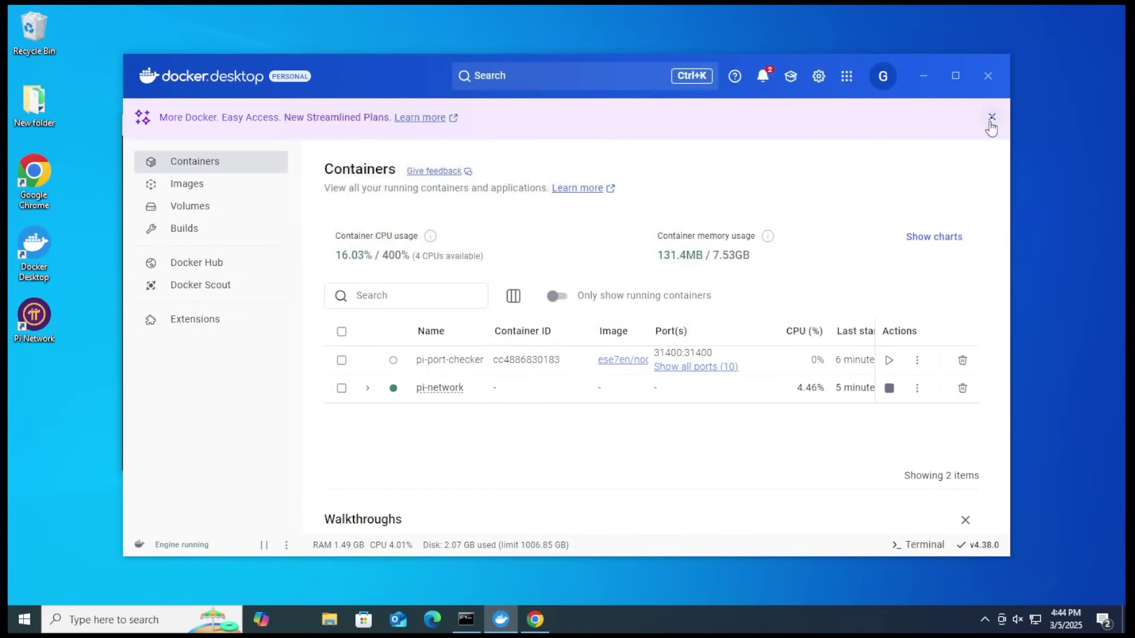
{"action": "left_click", "coordinate": [987, 76]}
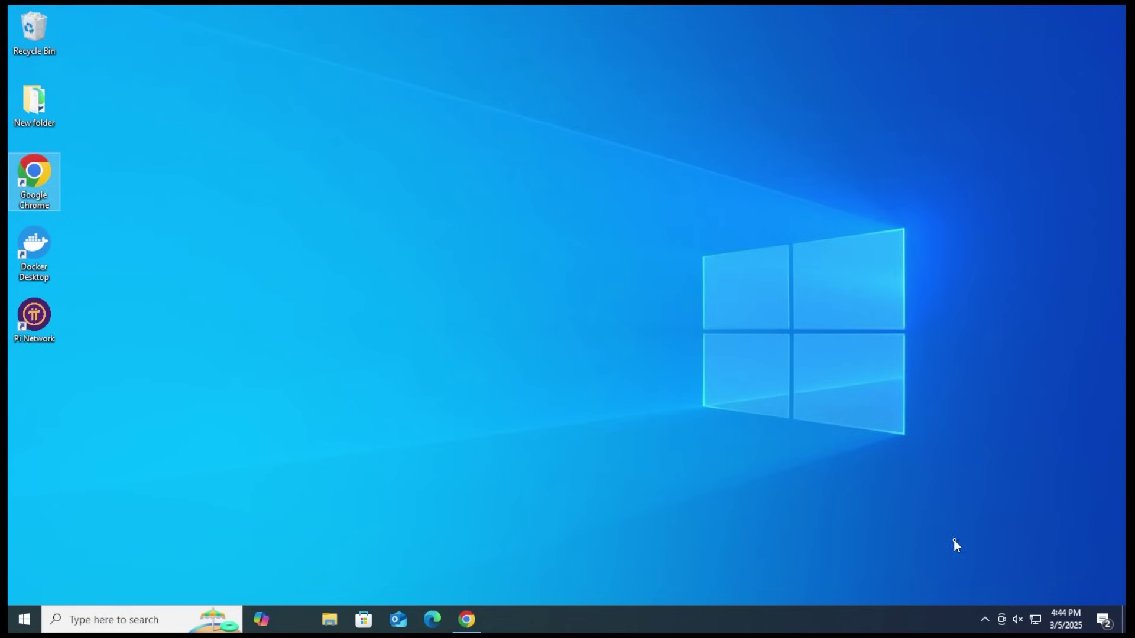
{"action": "left_click", "coordinate": [986, 616]}
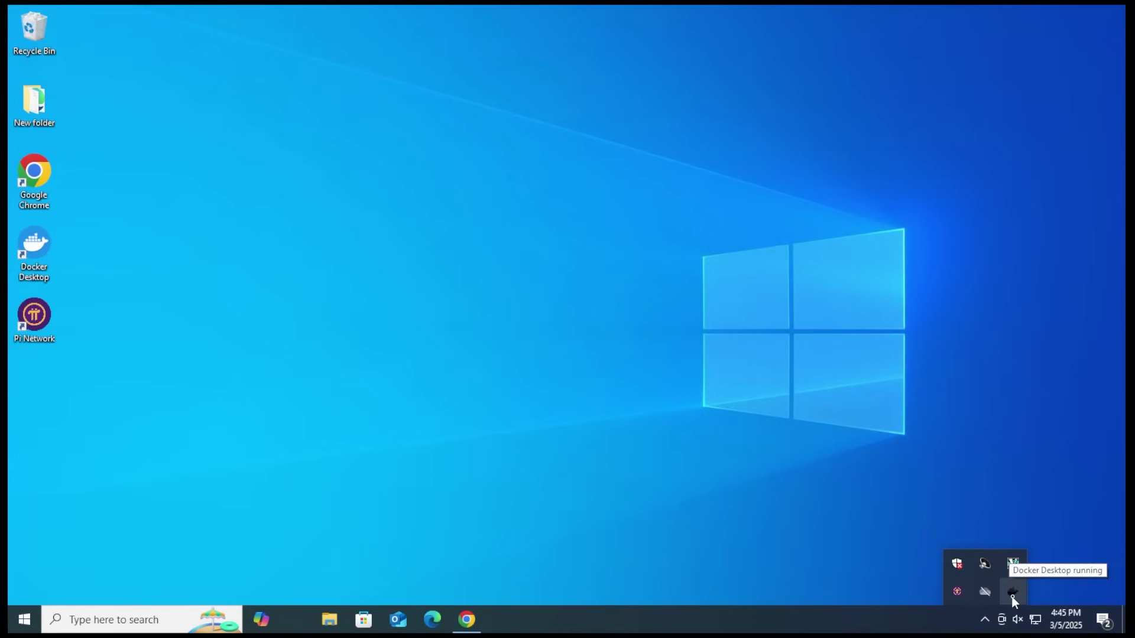
{"action": "left_click", "coordinate": [699, 379]}
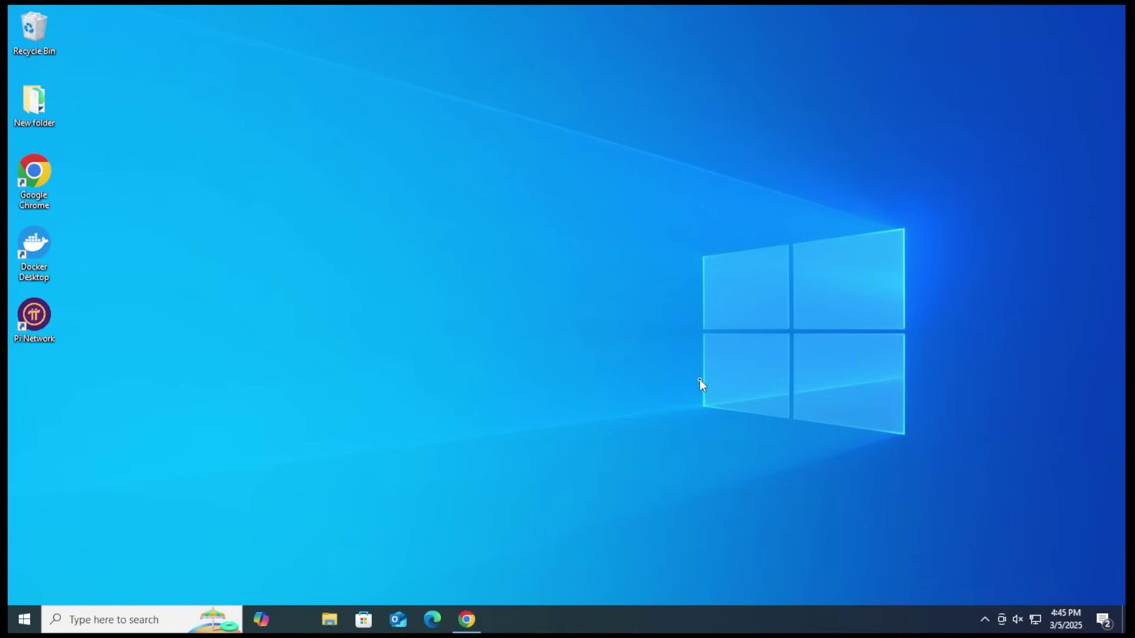